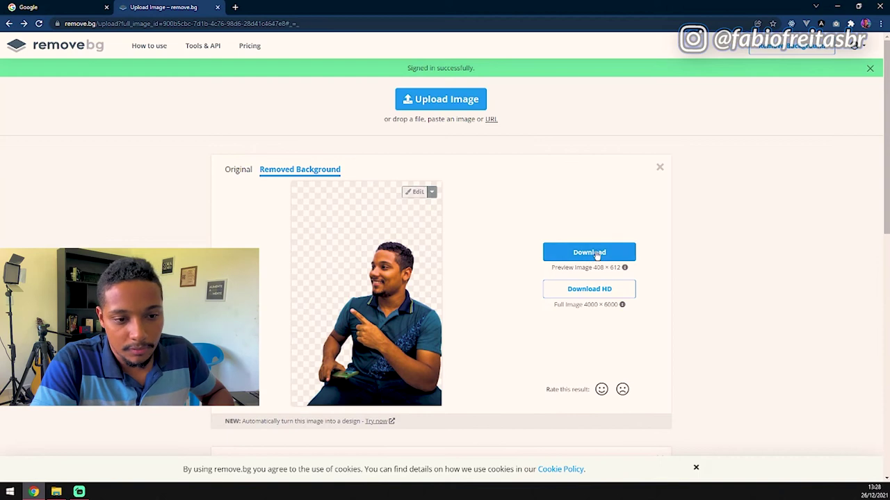
- View the downloaded DSC_0024-removebg-preview.png in its own browser tab and close that tab
{"action": "left_click_drag", "start_coordinate": [52, 469], "coordinate": [415, 12]}
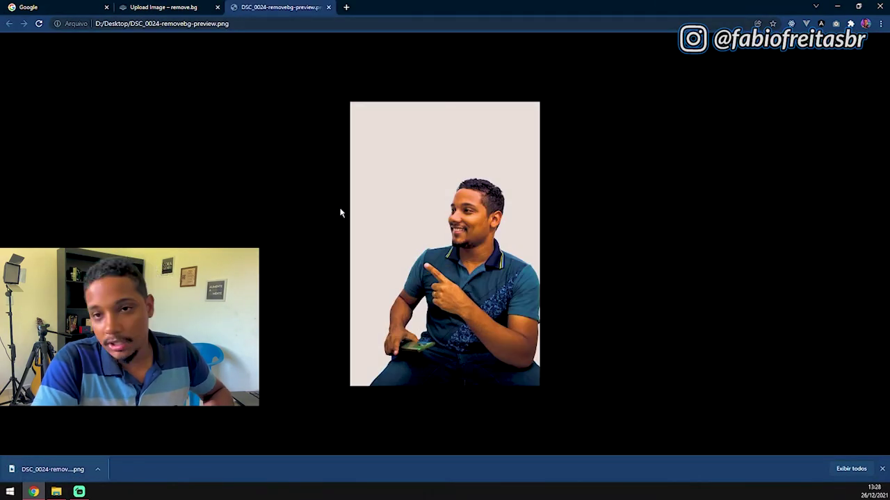
{"action": "key", "text": "ctrl+w"}
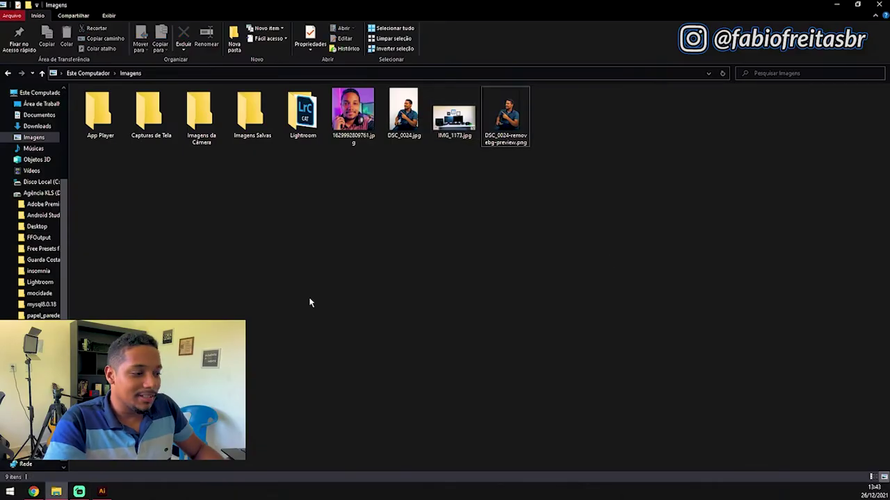
- Switch to Illustrator and create a new landscape document of 1920 × 1080 px in CMYK colour mode
{"action": "left_click", "coordinate": [102, 491]}
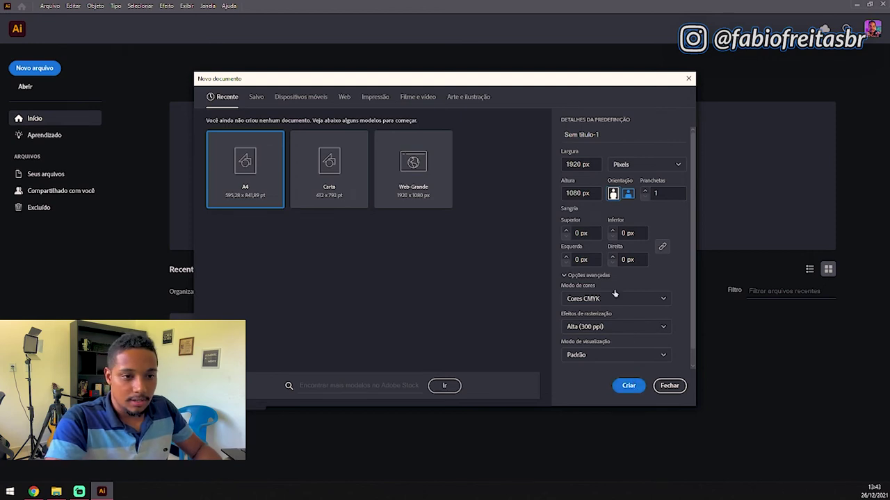
{"action": "left_click", "coordinate": [586, 164]}
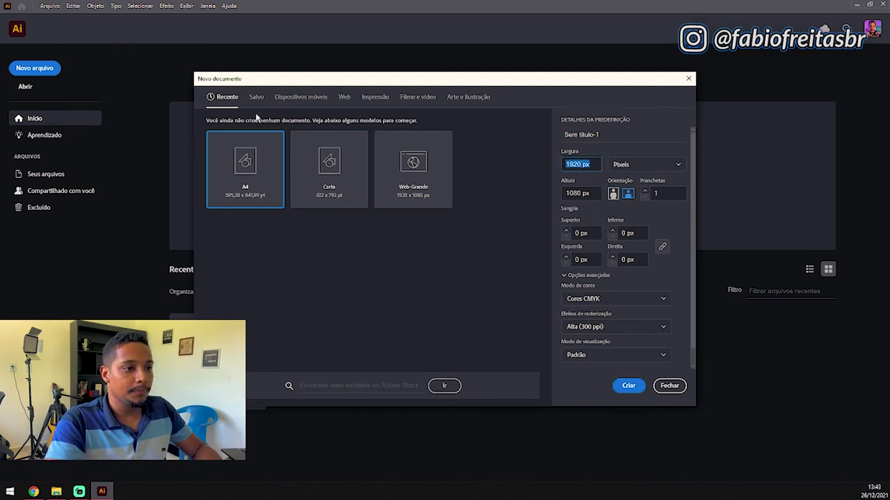
{"action": "left_click", "coordinate": [589, 163]}
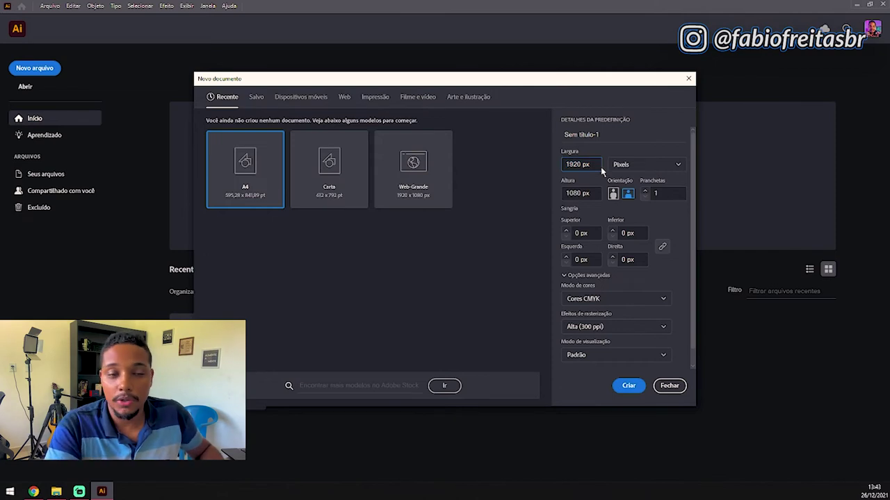
{"action": "left_click", "coordinate": [629, 385]}
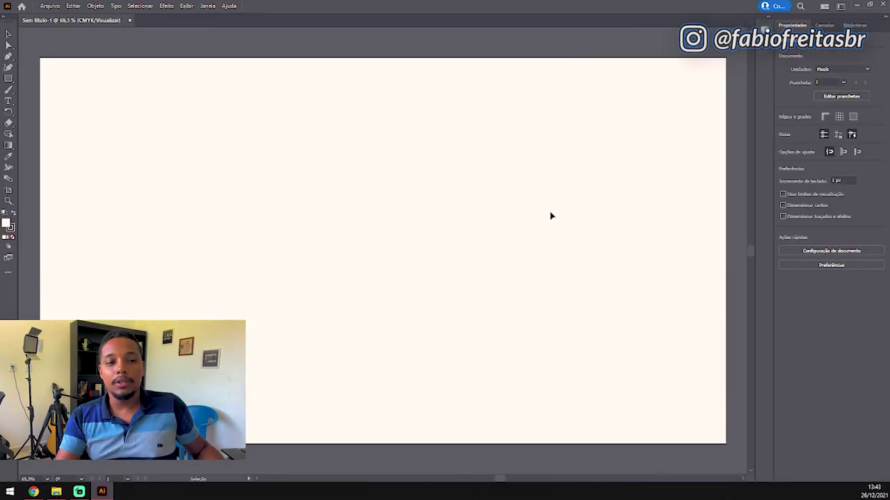
- Place IMG_1173.jpg from the Imagens folder on the artboard and scale it to fill the full 1920 × 1080 px
{"action": "key", "text": "alt+Tab"}
{"action": "left_click_drag", "start_coordinate": [453, 116], "coordinate": [376, 223]}
{"action": "key", "text": "alt+Tab"}
{"action": "scroll", "coordinate": [503, 242], "scroll_direction": "down", "scroll_amount": 3}
{"action": "scroll", "coordinate": [503, 241], "scroll_direction": "up", "scroll_amount": 1}
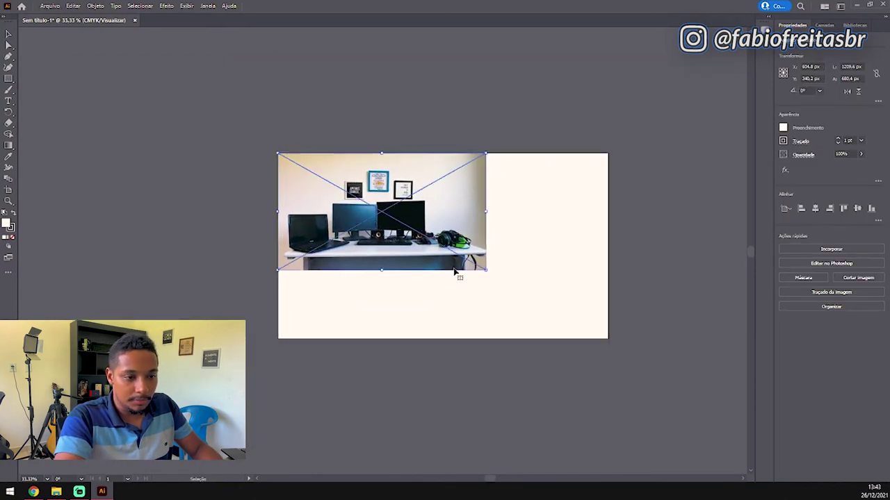
{"action": "left_click_drag", "start_coordinate": [486, 270], "coordinate": [606, 437]}
{"action": "left_click", "coordinate": [612, 367]}
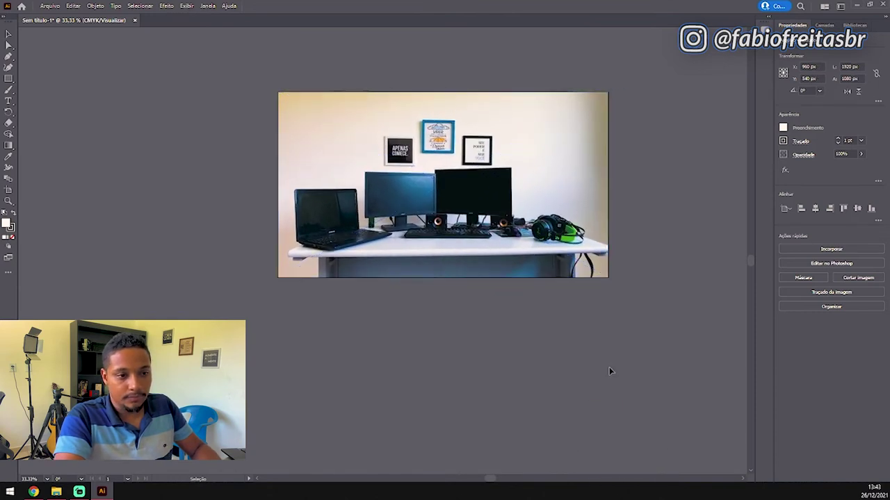
{"action": "left_click", "coordinate": [511, 216]}
{"action": "right_click", "coordinate": [508, 210]}
{"action": "left_click", "coordinate": [530, 162]}
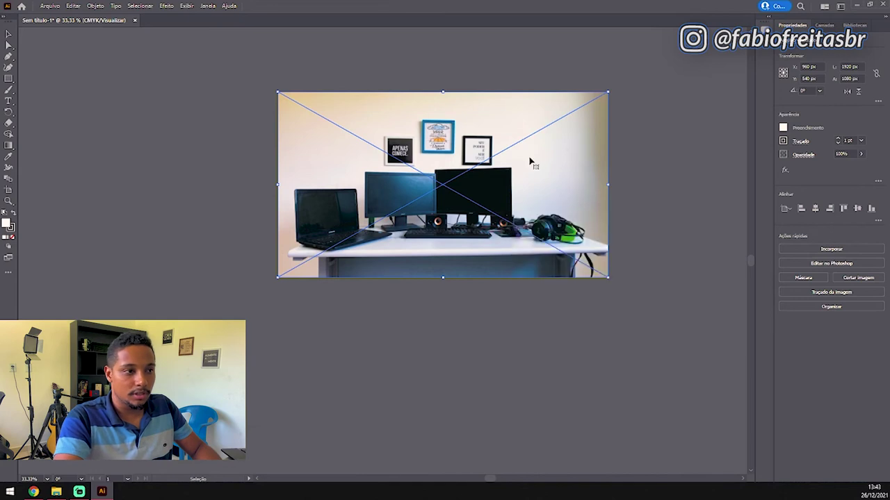
- Change the workspace to Clássicos essenciais and deselect the desk photo
{"action": "left_click", "coordinate": [209, 5]}
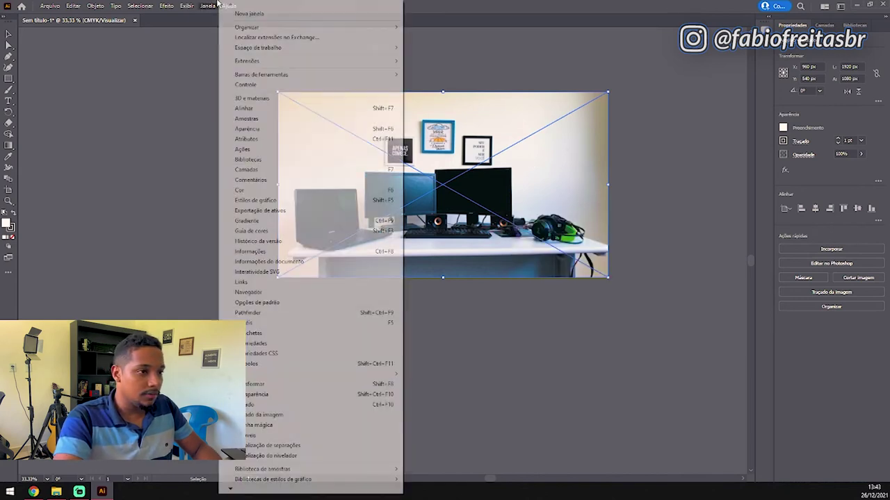
{"action": "mouse_move", "coordinate": [292, 47]}
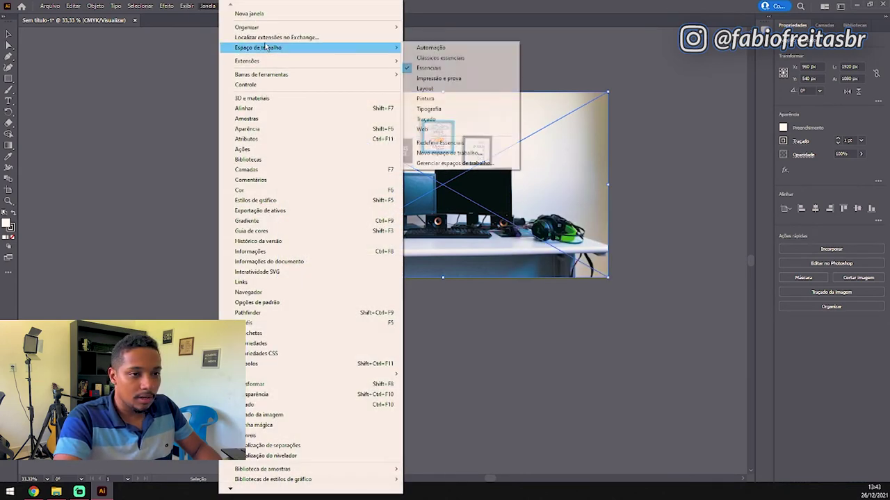
{"action": "left_click", "coordinate": [445, 58]}
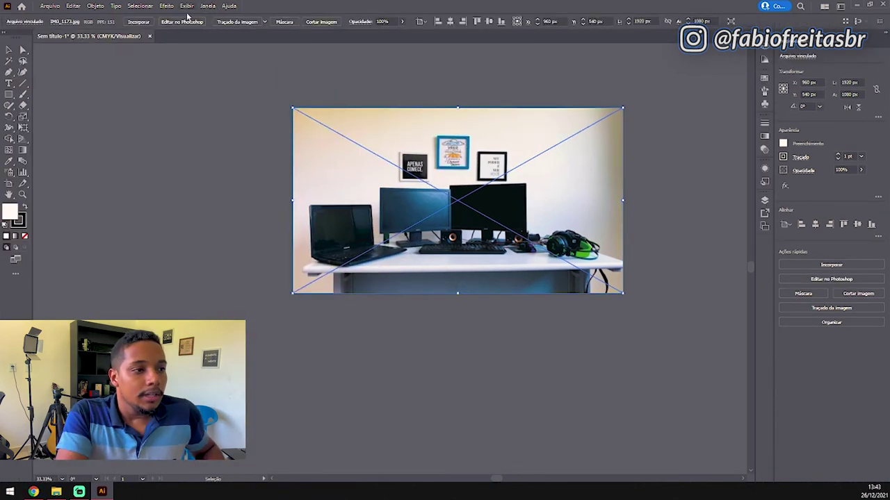
{"action": "left_click", "coordinate": [490, 83]}
- Place DSC_0024-removebg-preview.png over the right side of the artboard and scale it to about 1109 × 1663 px
{"action": "key", "text": "alt+Tab"}
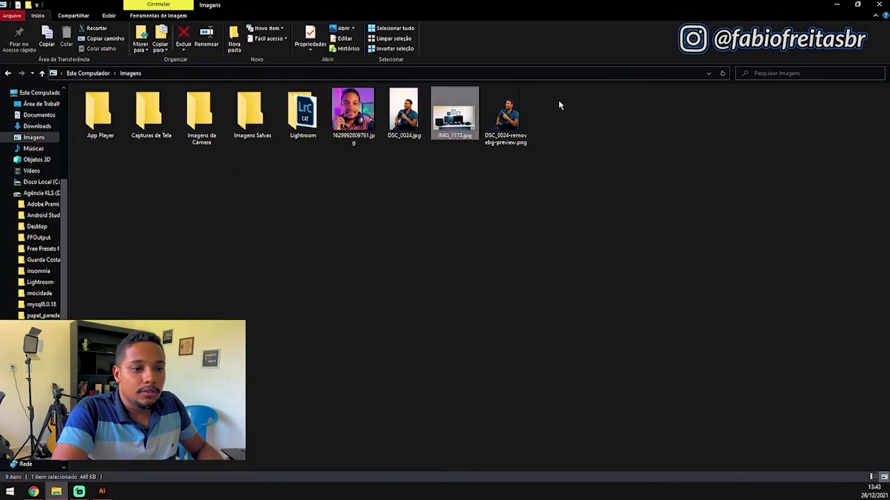
{"action": "key", "text": "alt+Tab"}
{"action": "left_click_drag", "start_coordinate": [506, 114], "coordinate": [684, 325]}
{"action": "left_click_drag", "start_coordinate": [621, 260], "coordinate": [568, 253]}
{"action": "mouse_move", "coordinate": [626, 321]}
{"action": "left_mouse_down"}
{"action": "mouse_move", "coordinate": [644, 325]}
{"action": "mouse_move", "coordinate": [634, 328]}
{"action": "left_mouse_up"}
{"action": "mouse_move", "coordinate": [595, 284]}
{"action": "left_mouse_down"}
{"action": "mouse_move", "coordinate": [574, 274]}
{"action": "mouse_move", "coordinate": [582, 273]}
{"action": "left_mouse_up"}
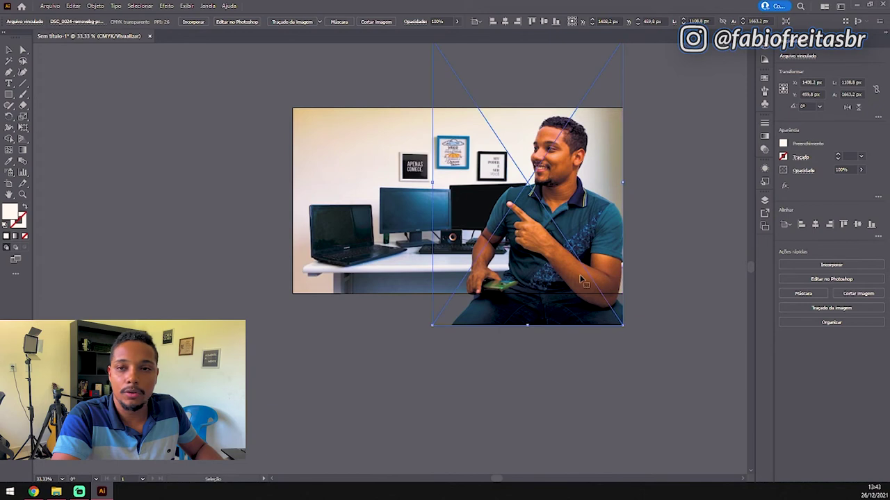
- Embed the cutout photo of the man in the document and move it slightly left and up
{"action": "left_click", "coordinate": [199, 24]}
{"action": "left_click", "coordinate": [631, 155]}
{"action": "left_click_drag", "start_coordinate": [545, 184], "coordinate": [537, 180]}
- Enlarge the desk photo to about 2086 × 1173 px, beyond the artboard edges, and shift it slightly left
{"action": "left_click", "coordinate": [415, 179]}
{"action": "left_click_drag", "start_coordinate": [624, 293], "coordinate": [637, 303]}
{"action": "left_click", "coordinate": [645, 293]}
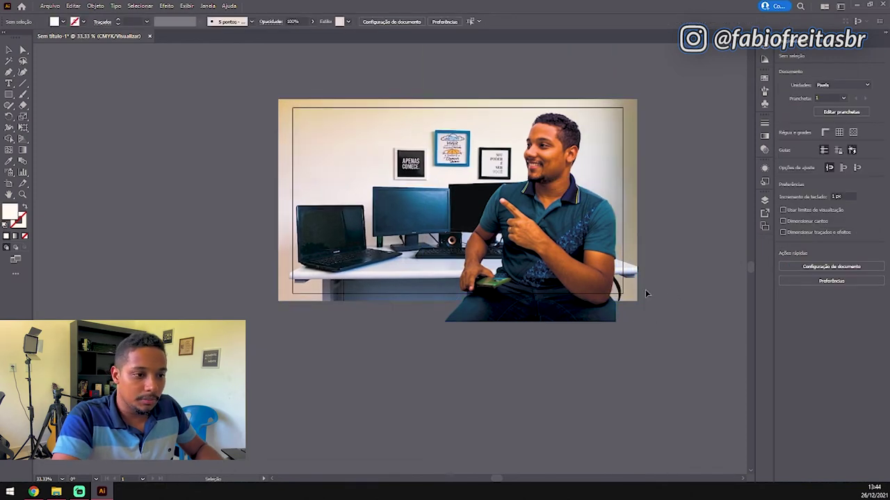
{"action": "left_click_drag", "start_coordinate": [414, 245], "coordinate": [398, 249]}
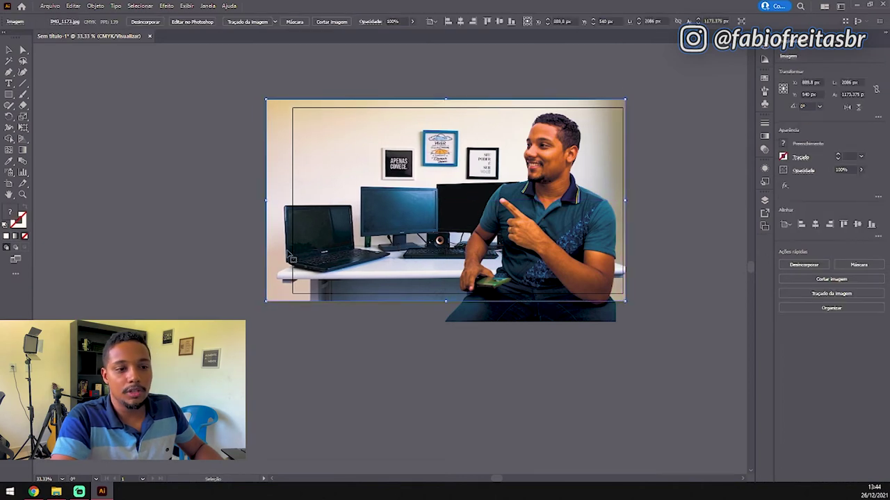
{"action": "left_click", "coordinate": [712, 137]}
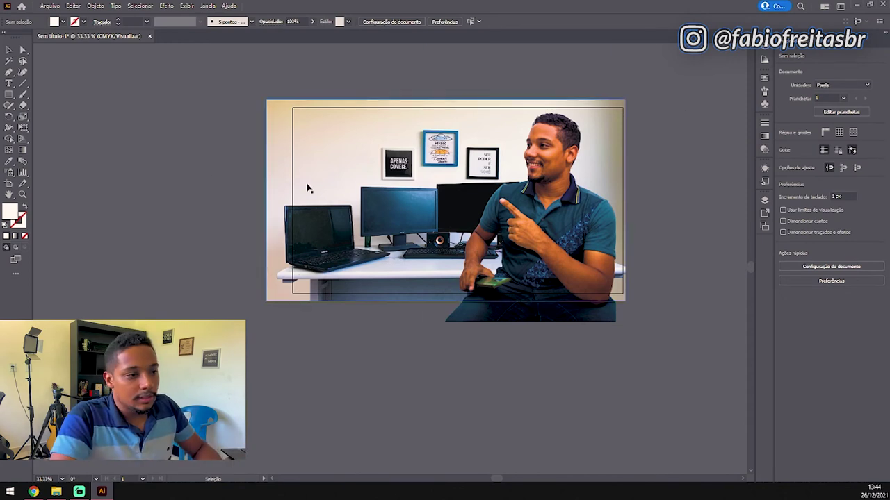
- Draw a 1920 × 1080 px rectangle covering the artboard and fill it with dark grey
{"action": "left_click", "coordinate": [9, 94]}
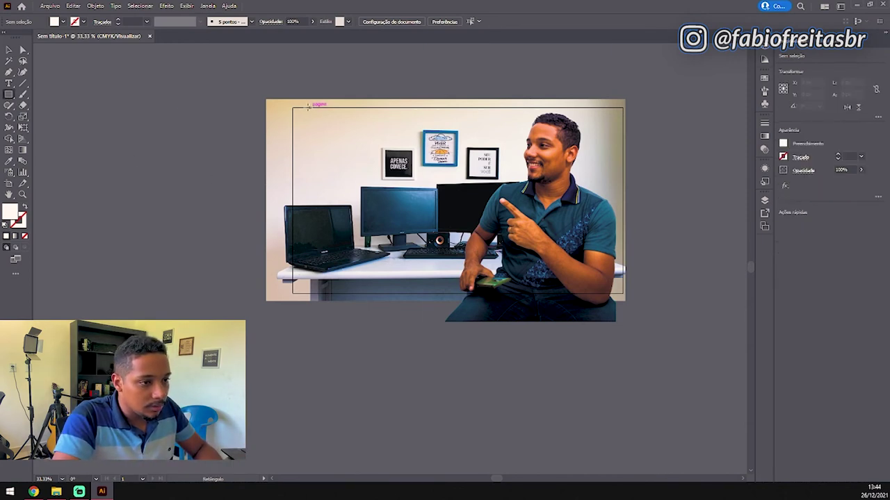
{"action": "left_click_drag", "start_coordinate": [292, 108], "coordinate": [623, 293]}
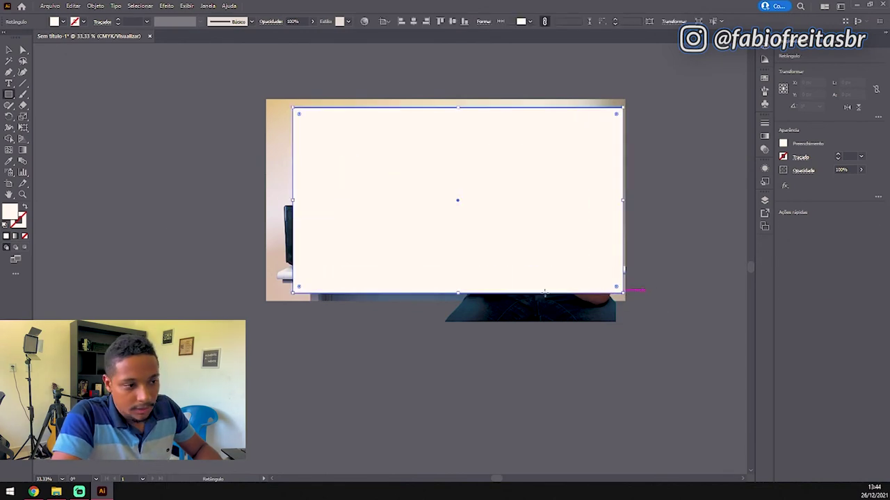
{"action": "double_click", "coordinate": [10, 213]}
{"action": "left_click_drag", "start_coordinate": [337, 225], "coordinate": [321, 257]}
{"action": "left_click", "coordinate": [534, 187]}
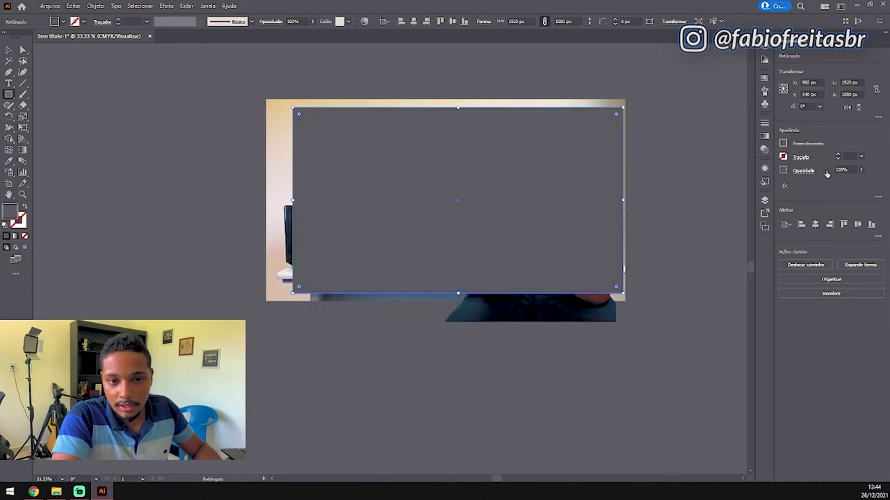
- Set the grey rectangle's opacity to 32% and send it backward behind the man's cutout
{"action": "left_click", "coordinate": [861, 170]}
{"action": "left_click_drag", "start_coordinate": [865, 183], "coordinate": [836, 183]}
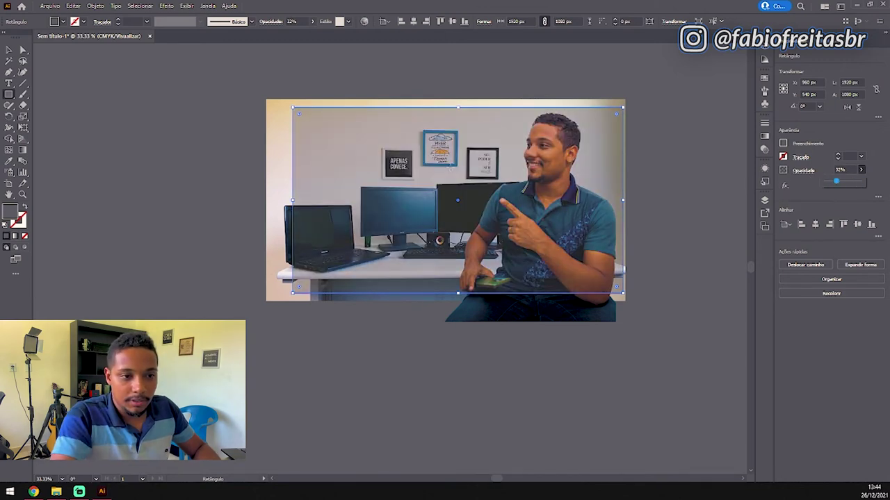
{"action": "right_click", "coordinate": [430, 168]}
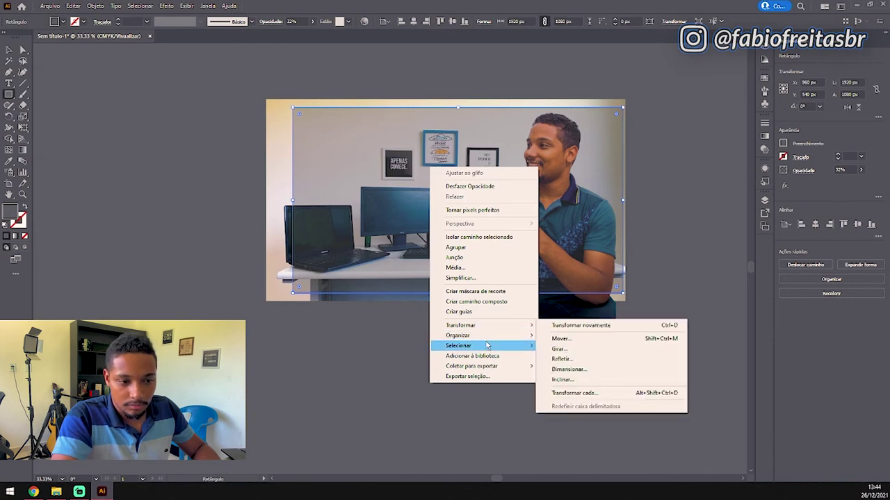
{"action": "mouse_move", "coordinate": [490, 340]}
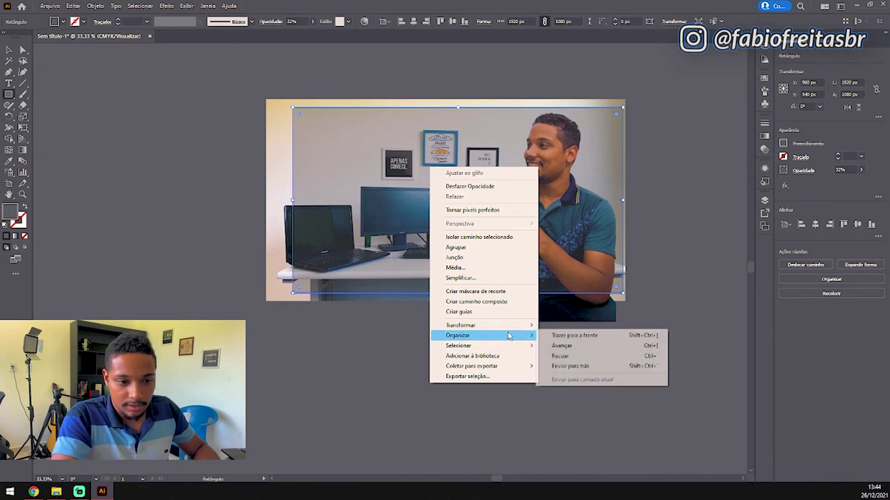
{"action": "left_click", "coordinate": [572, 356]}
{"action": "left_click", "coordinate": [579, 353]}
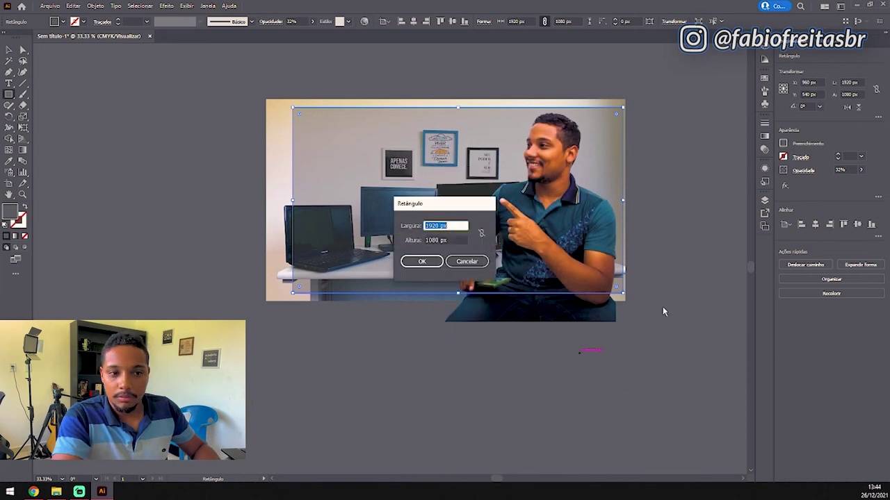
{"action": "key", "text": "Escape"}
{"action": "key", "text": "v"}
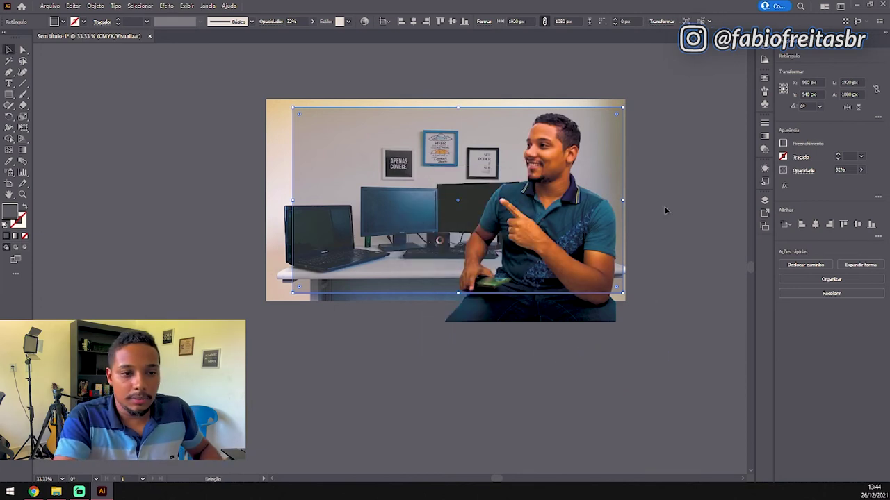
- Duplicate the grey rectangle in place and use the copy as a clipping mask for the desk photo
{"action": "left_click", "coordinate": [729, 195]}
{"action": "left_click", "coordinate": [342, 161]}
{"action": "left_click", "coordinate": [284, 162]}
{"action": "left_click_drag", "start_coordinate": [312, 169], "coordinate": [379, 131]}
{"action": "left_click", "coordinate": [278, 140], "text": "shift"}
{"action": "right_click", "coordinate": [349, 137]}
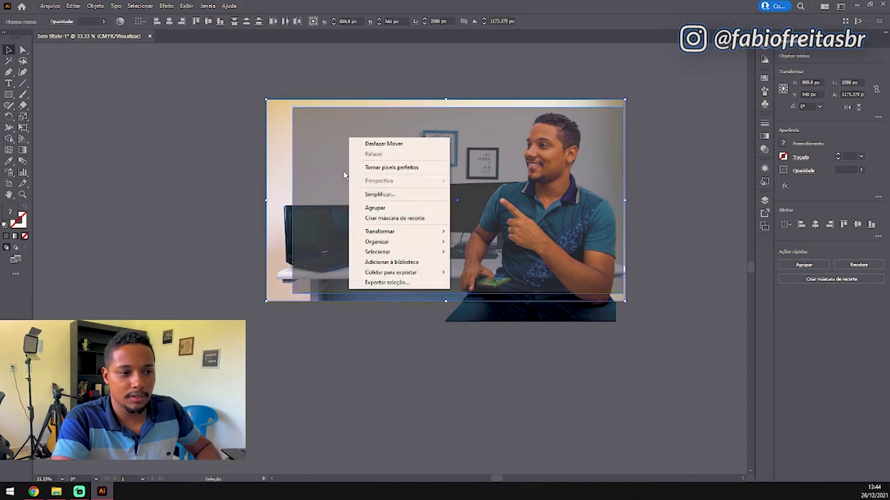
{"action": "left_click", "coordinate": [390, 219]}
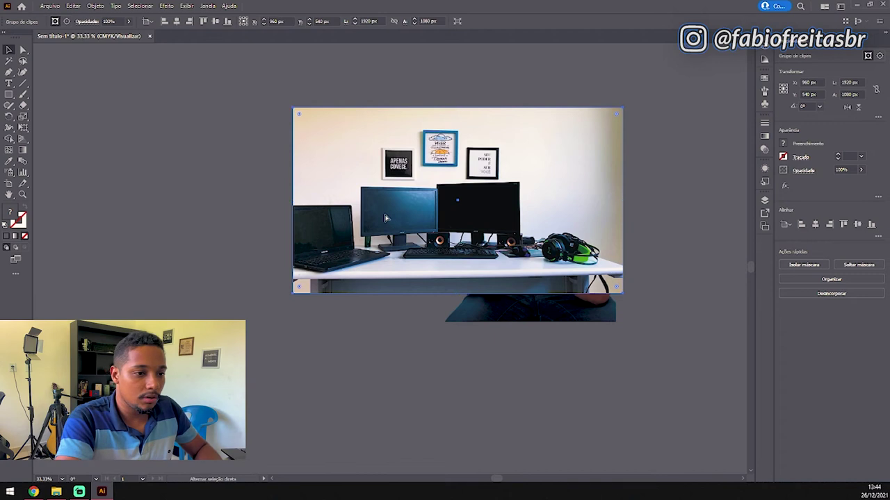
- Try sending the clipped desk photo to the back and undo that reordering
{"action": "key", "text": "ctrl+shift+bracketleft"}
{"action": "left_click", "coordinate": [650, 182]}
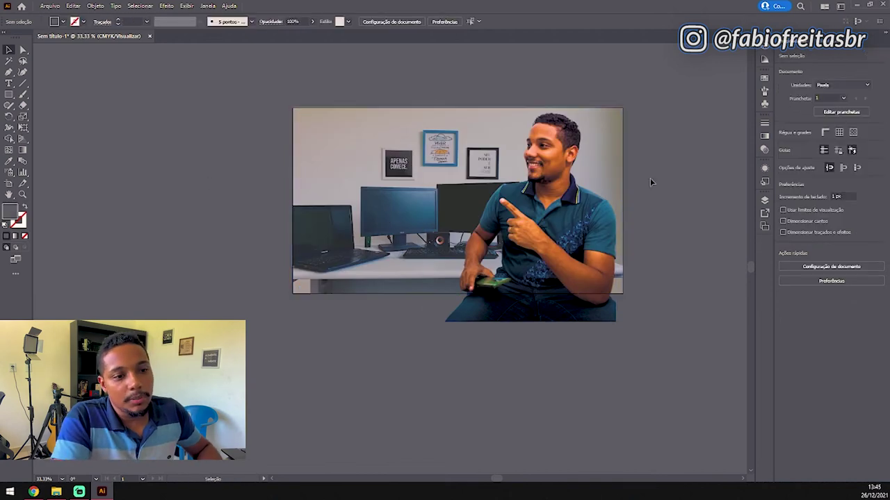
{"action": "key", "text": "ctrl+z"}
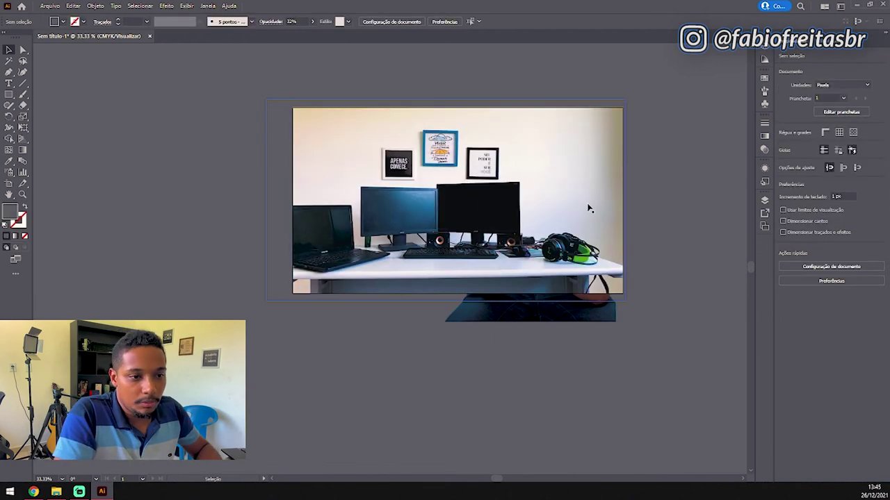
- Send the clipped desk photo to the back, behind the grey overlay and the man's cutout
{"action": "right_click", "coordinate": [462, 202]}
{"action": "left_click", "coordinate": [315, 274]}
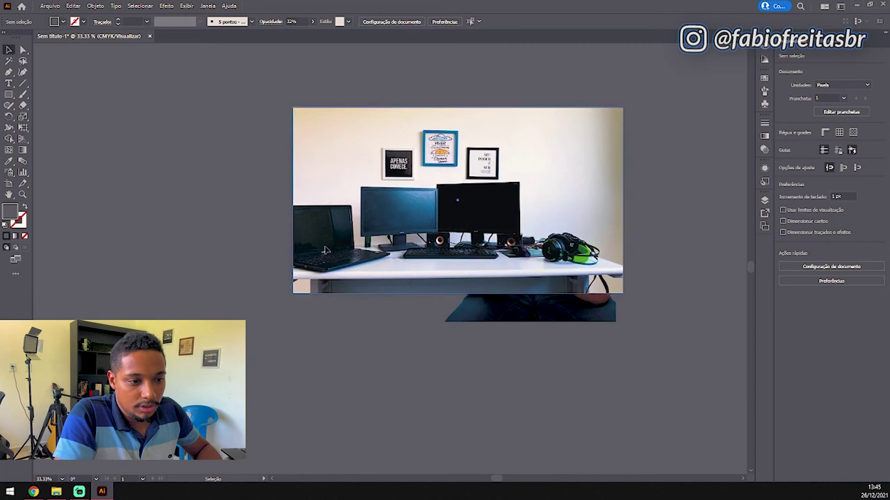
{"action": "right_click", "coordinate": [327, 250]}
{"action": "mouse_move", "coordinate": [418, 367]}
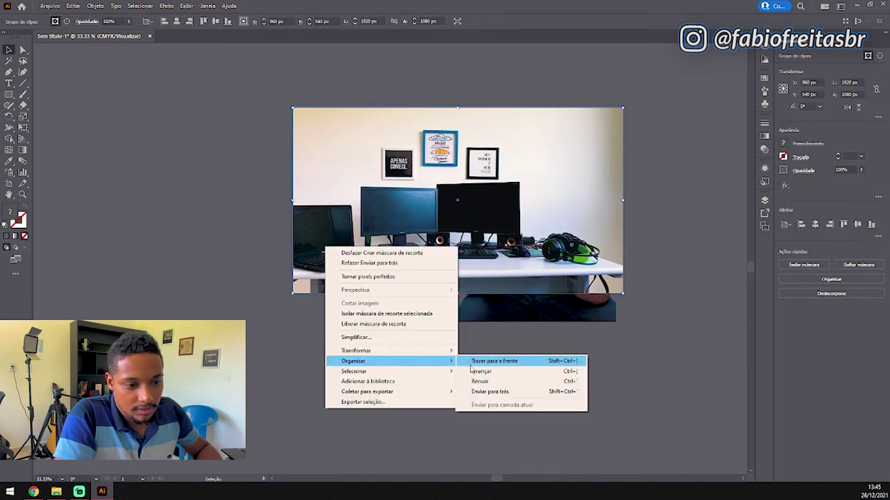
{"action": "left_click", "coordinate": [478, 394]}
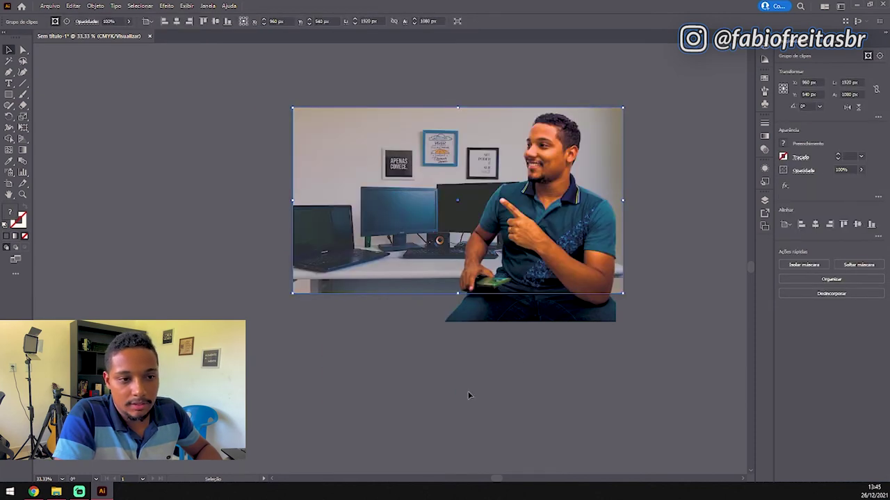
{"action": "left_click", "coordinate": [464, 389]}
- Change the fill of the semi-transparent overlay rectangle from the swatches to light blue
{"action": "left_click", "coordinate": [411, 282]}
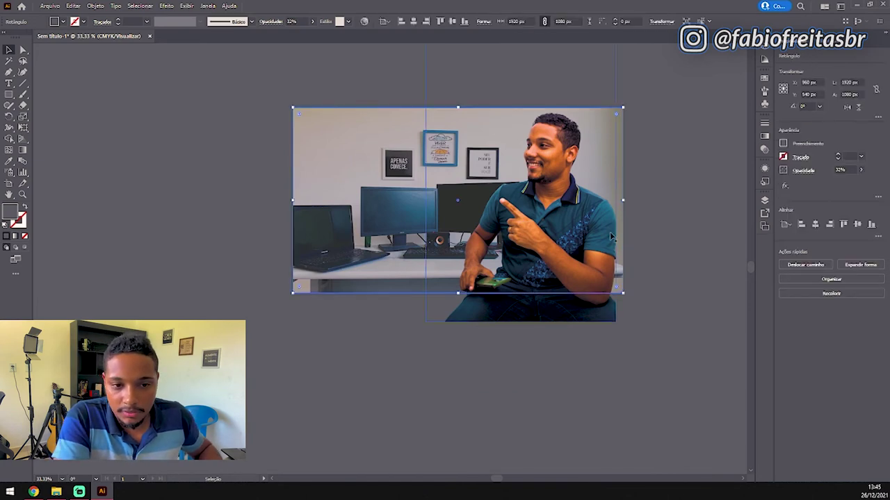
{"action": "left_click", "coordinate": [784, 143]}
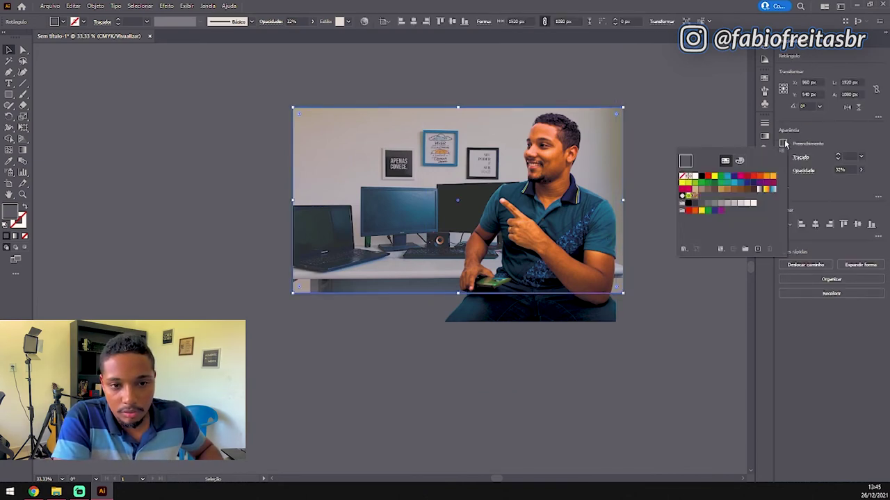
{"action": "left_click", "coordinate": [727, 177]}
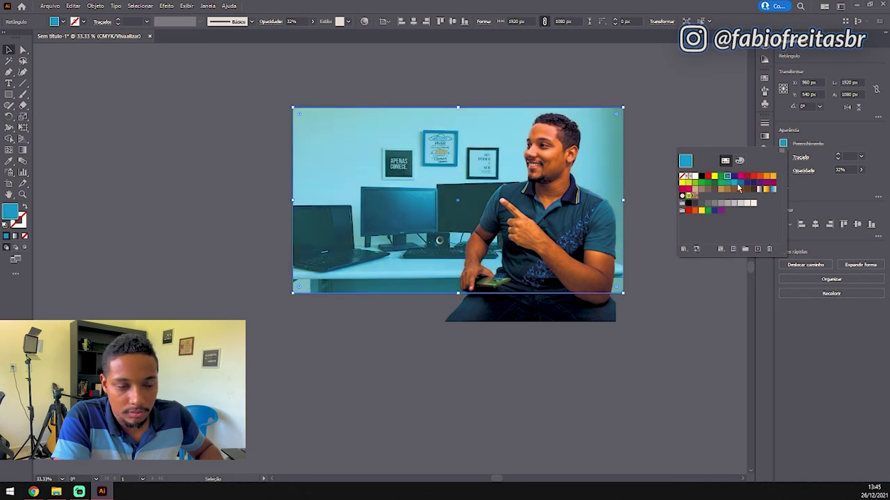
- Compare orange, dark blue and other swatches on the overlay rectangle and settle on a medium blue fill
{"action": "left_click", "coordinate": [739, 183]}
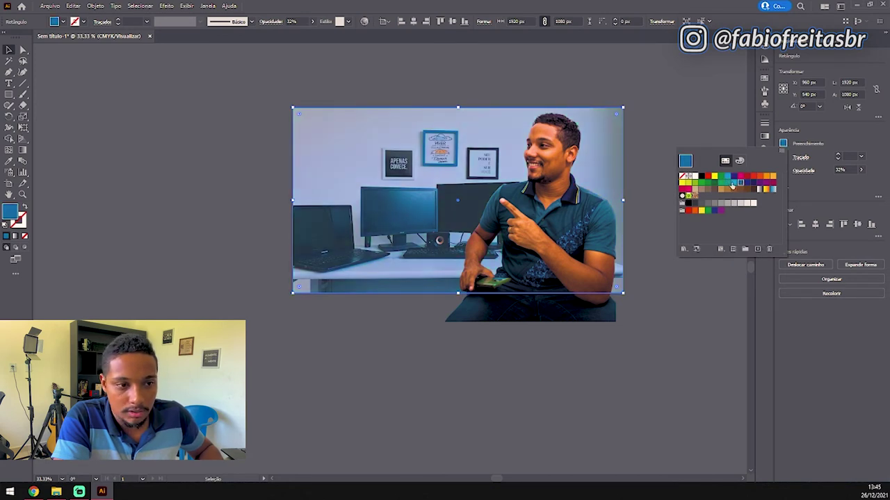
{"action": "left_click", "coordinate": [706, 275]}
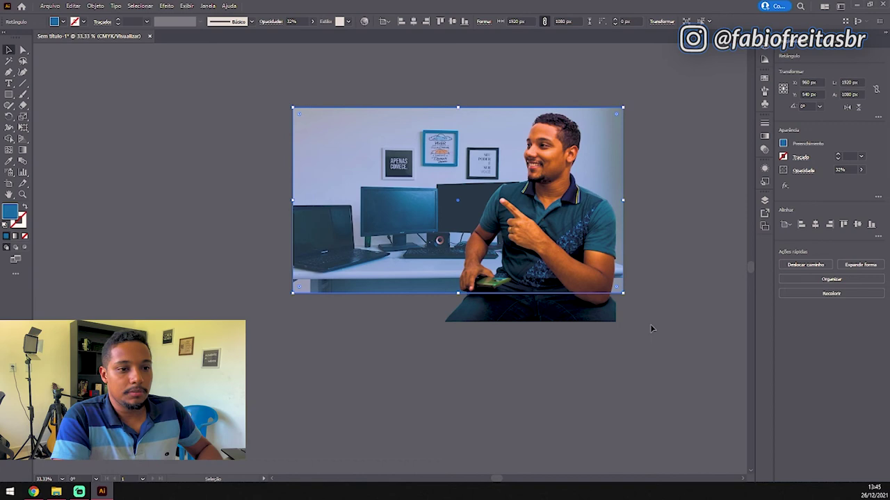
{"action": "left_click", "coordinate": [784, 143]}
{"action": "left_click", "coordinate": [765, 177]}
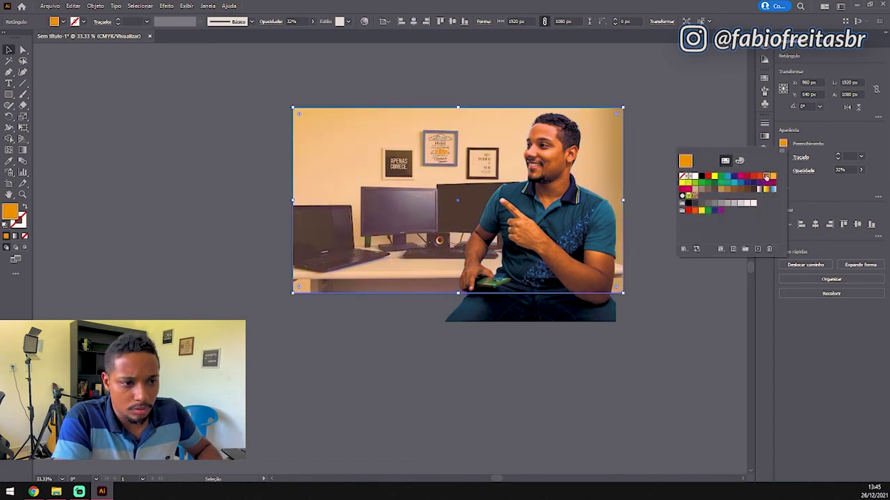
{"action": "left_click", "coordinate": [759, 178]}
{"action": "left_click", "coordinate": [747, 183]}
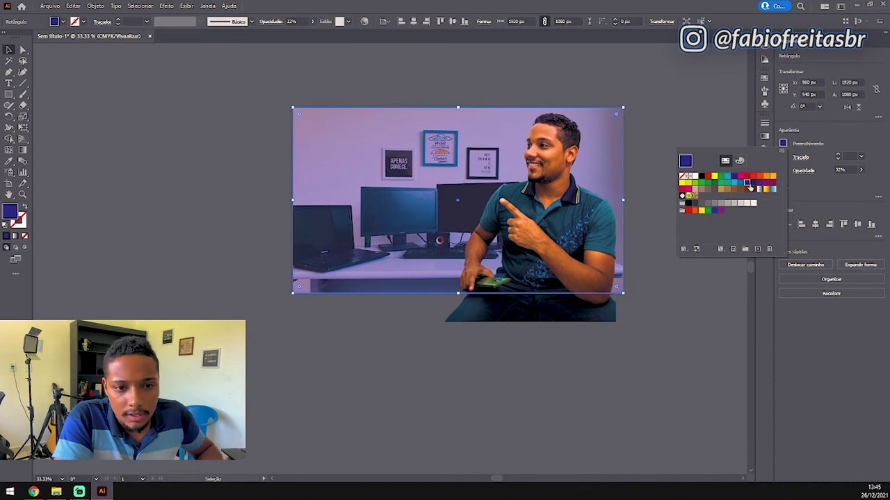
{"action": "left_click", "coordinate": [741, 183]}
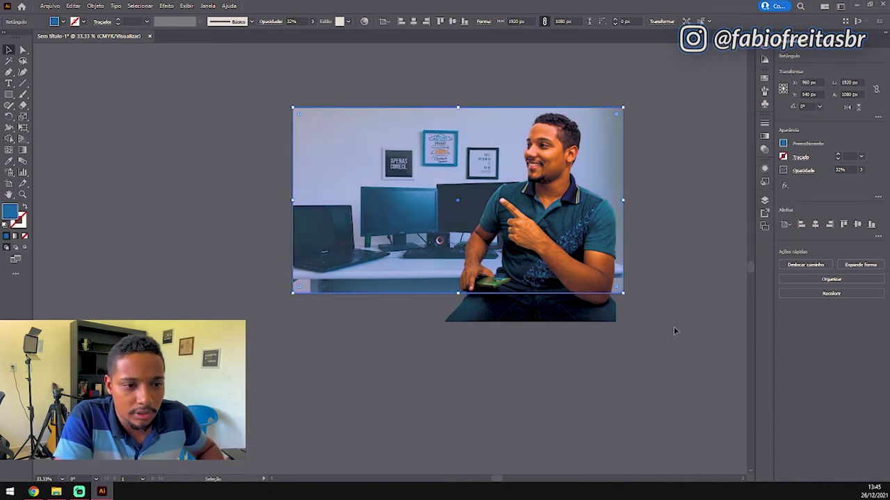
{"action": "left_click", "coordinate": [536, 375]}
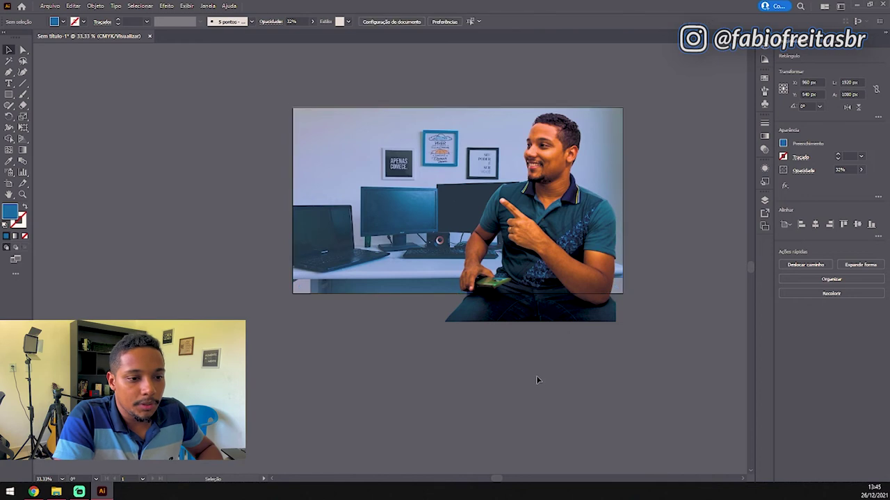
- Set the blend mode of the blue overlay rectangle to Escurecer
{"action": "left_click", "coordinate": [495, 251]}
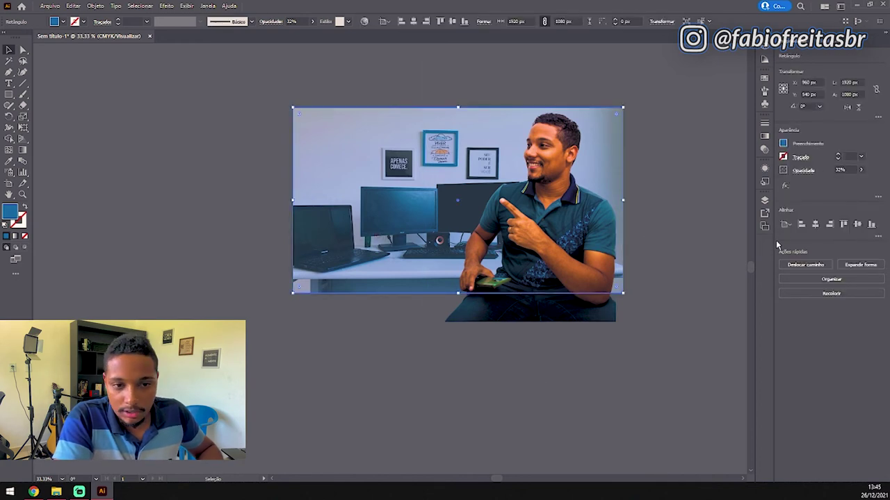
{"action": "left_click", "coordinate": [804, 171]}
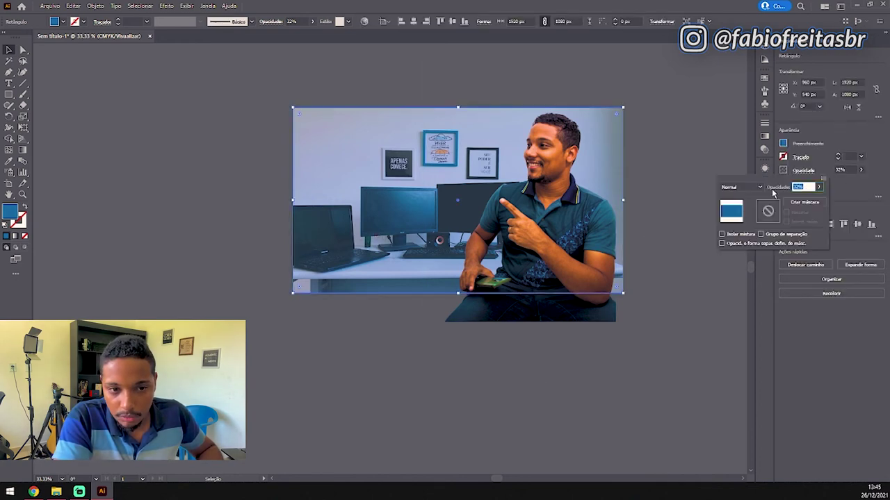
{"action": "left_click", "coordinate": [737, 187]}
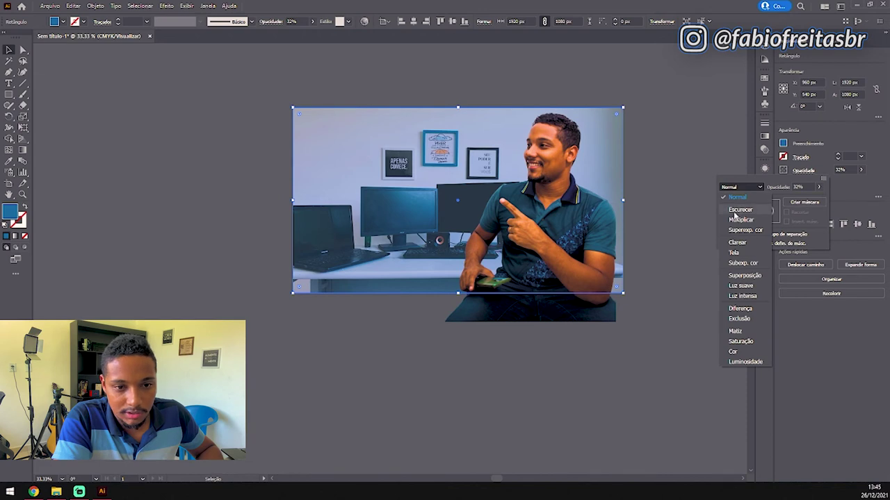
{"action": "left_click", "coordinate": [737, 211]}
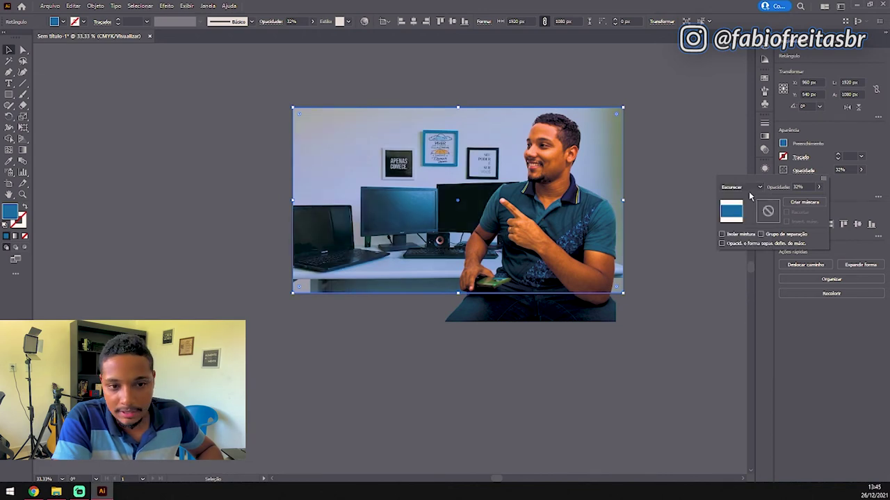
- Try the Multiplicar, Clarear and Tela blend modes on the blue overlay and restore Escurecer
{"action": "left_click", "coordinate": [743, 188]}
{"action": "left_click", "coordinate": [737, 220]}
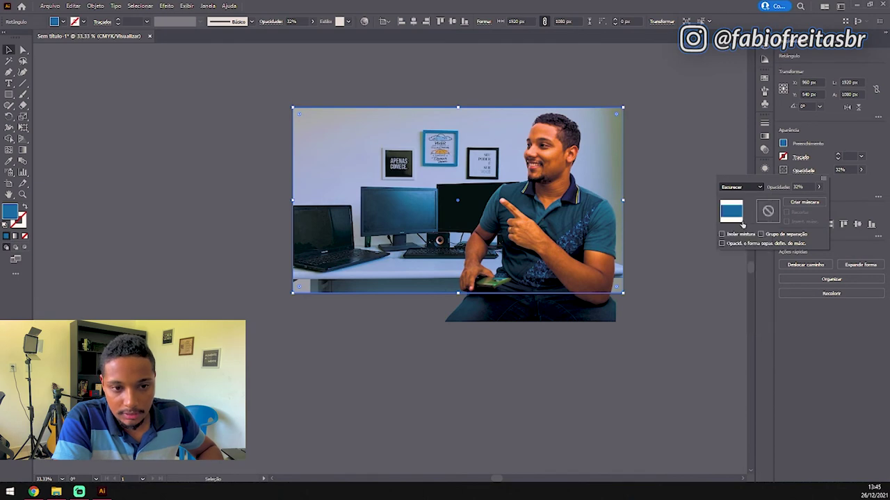
{"action": "left_click", "coordinate": [743, 187]}
{"action": "left_click", "coordinate": [743, 244]}
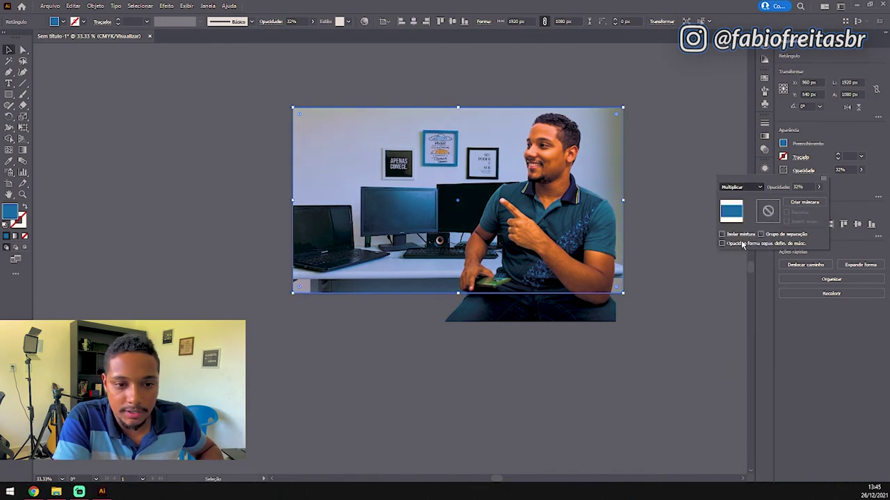
{"action": "left_click", "coordinate": [740, 187]}
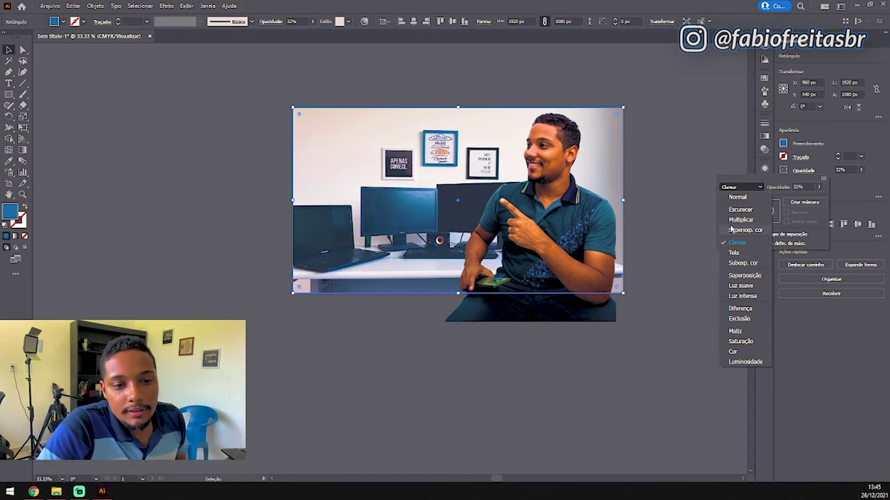
{"action": "left_click", "coordinate": [733, 253]}
{"action": "left_click", "coordinate": [741, 189]}
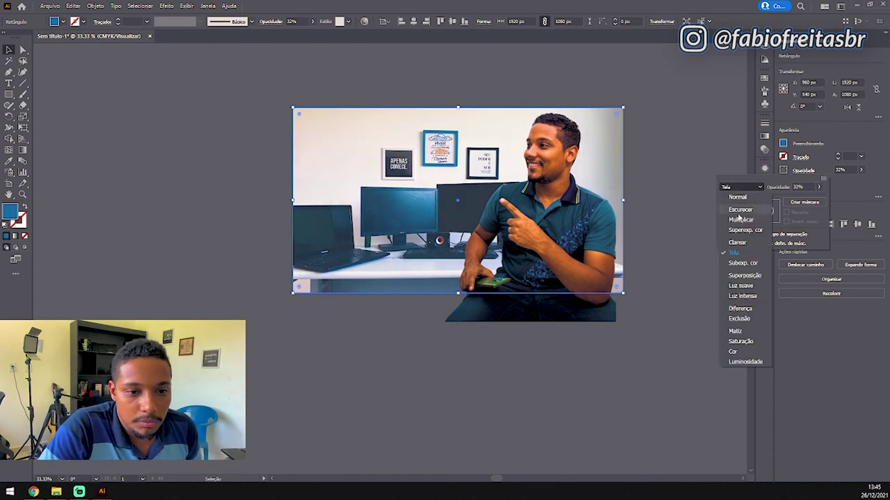
{"action": "left_click", "coordinate": [728, 210]}
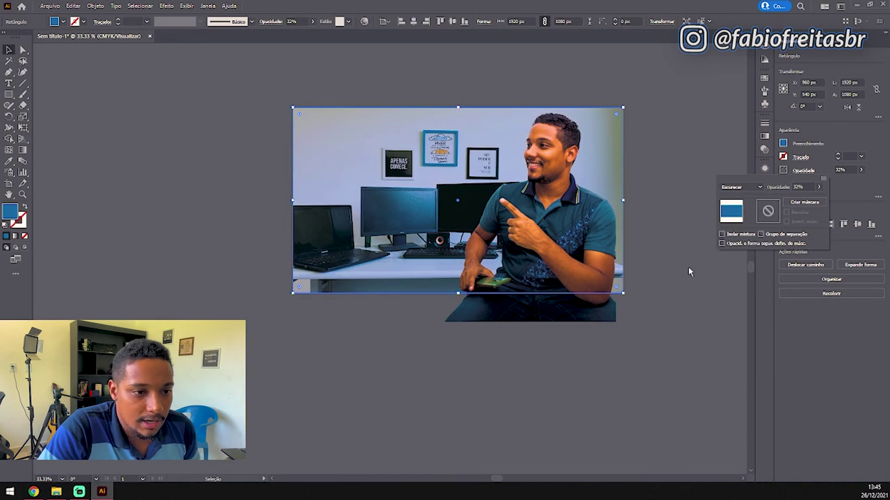
{"action": "left_click", "coordinate": [662, 323]}
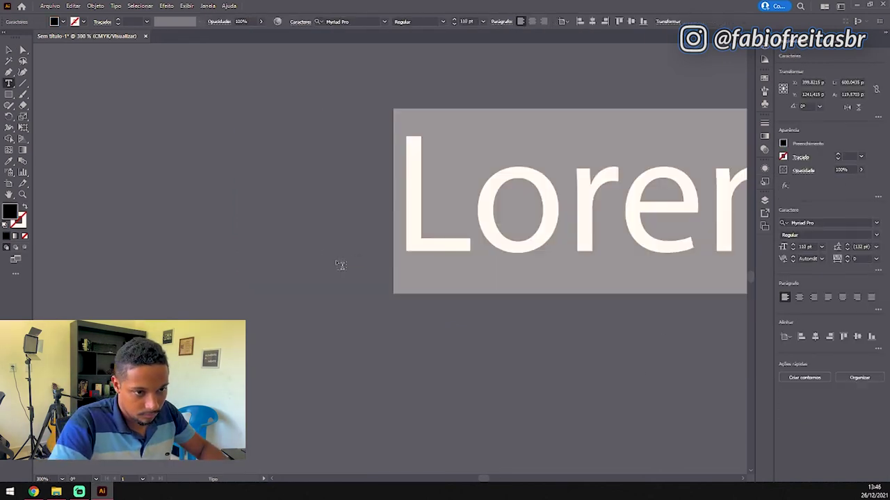
- Replace the placeholder text below the artboard with "Como criar thumbs para youtube", broken over three lines
{"action": "scroll", "coordinate": [299, 250], "scroll_direction": "down", "scroll_amount": 3}
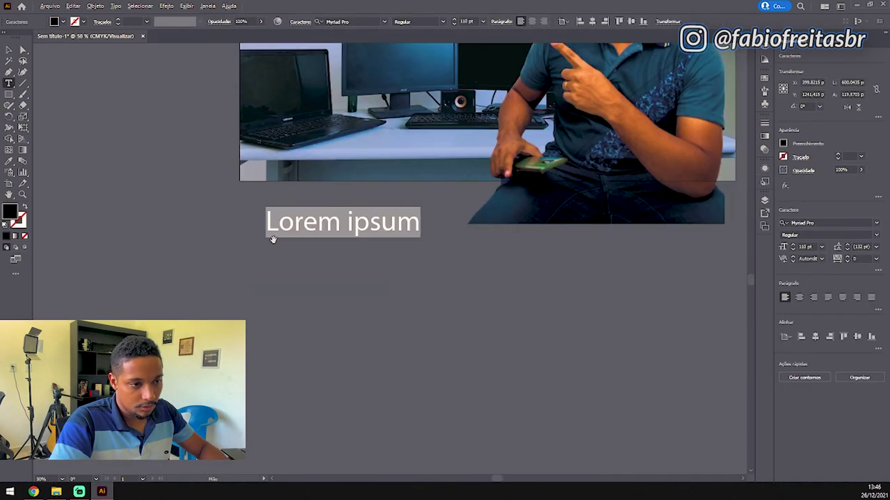
{"action": "scroll", "coordinate": [317, 243], "scroll_direction": "down", "scroll_amount": 2}
{"action": "scroll", "coordinate": [319, 244], "scroll_direction": "up", "scroll_amount": 1}
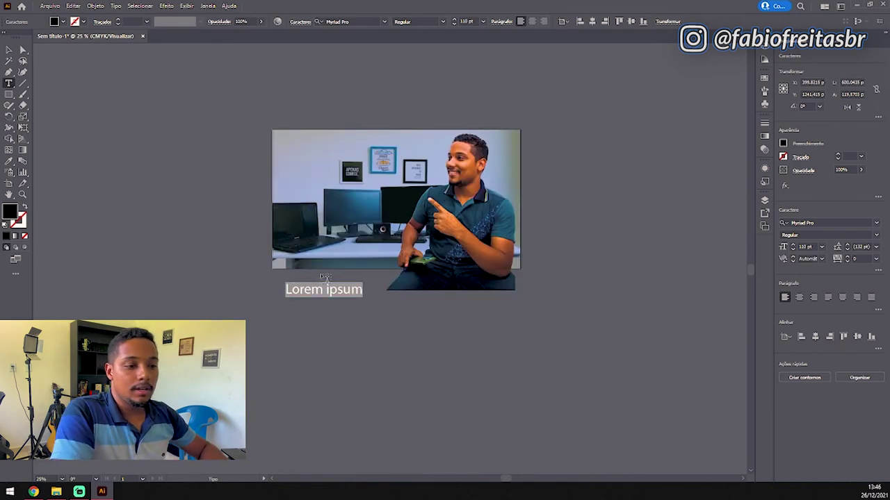
{"action": "key", "text": "BackSpace"}
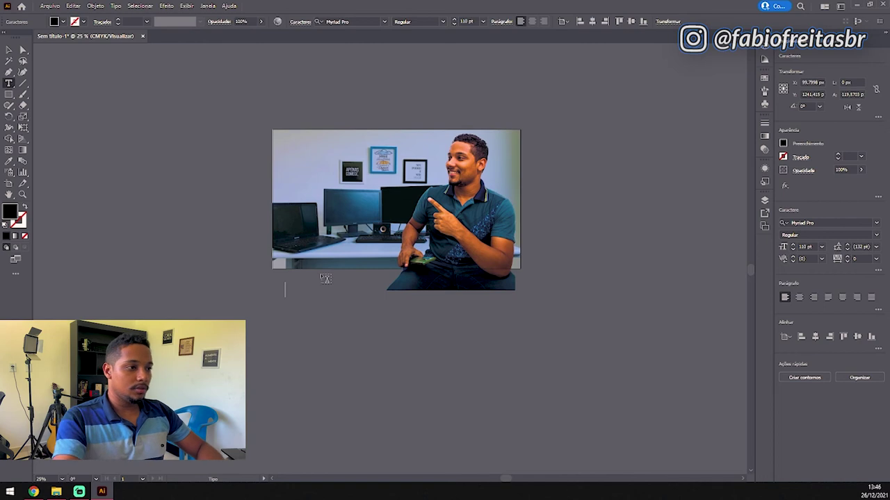
{"action": "type", "text": "Como criar"}
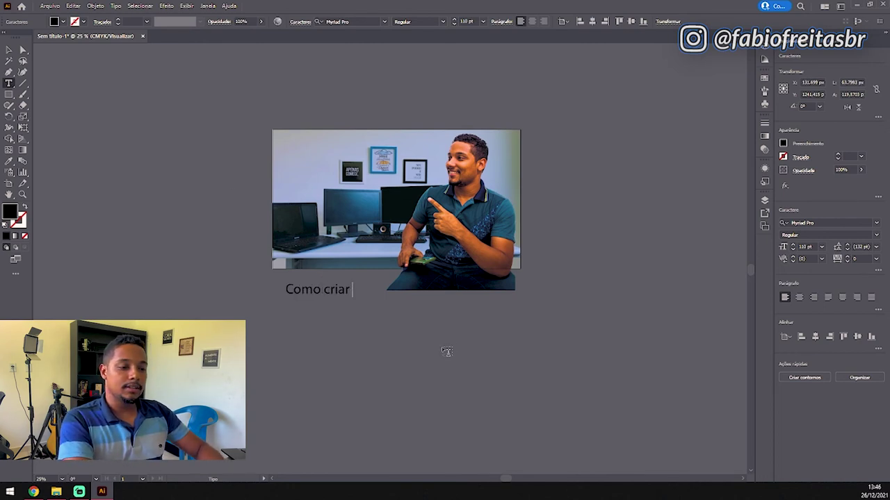
{"action": "type", "text": " thumbs par"}
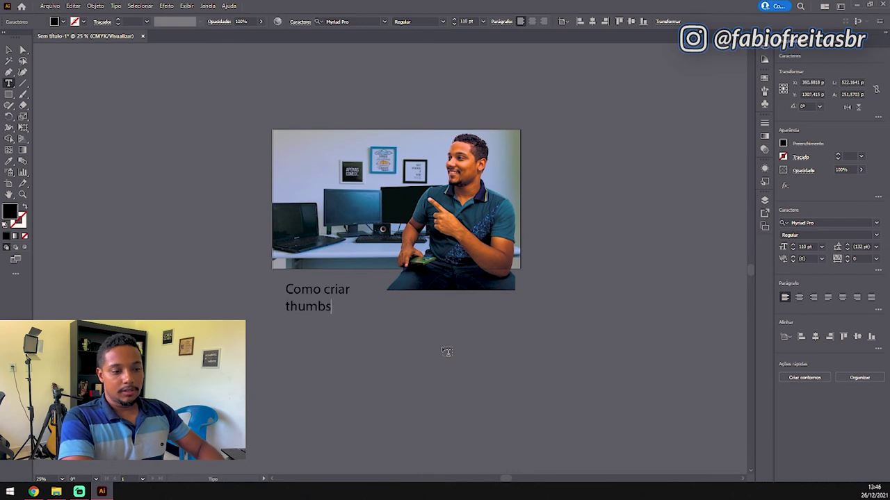
{"action": "type", "text": "youtube"}
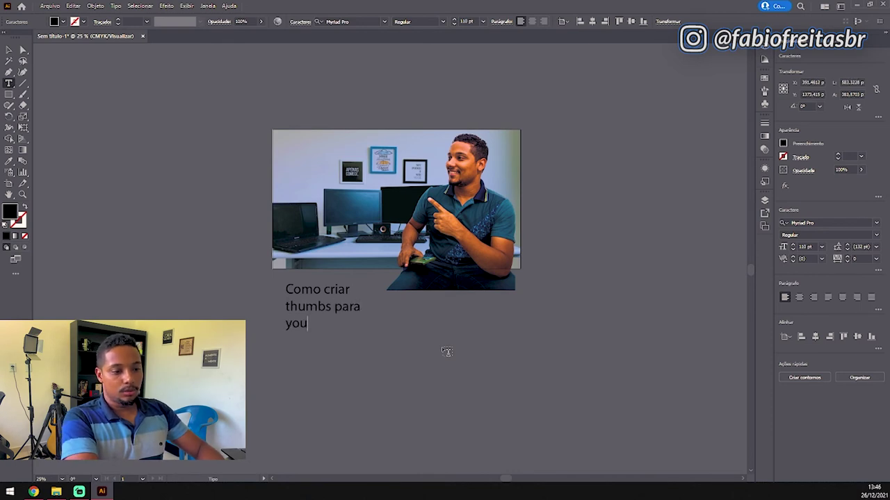
{"action": "left_click", "coordinate": [9, 50]}
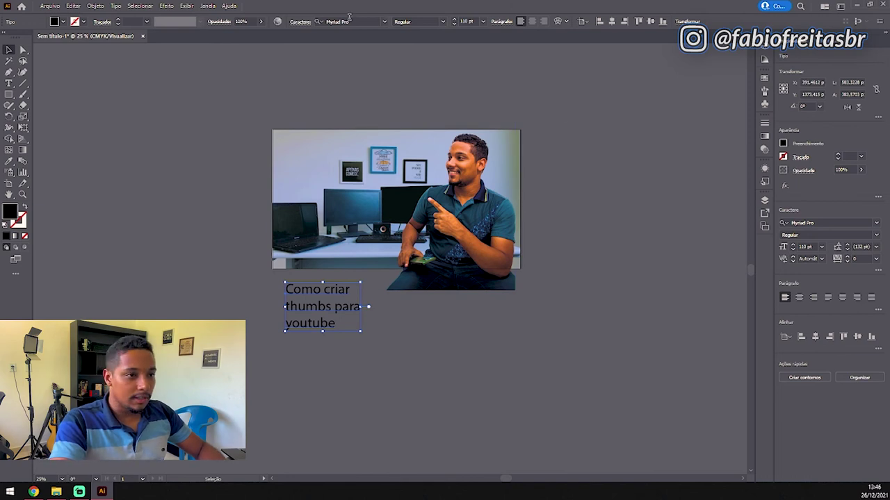
- Set the headline text's font to Roboto Black
{"action": "left_click", "coordinate": [350, 20]}
{"action": "type", "text": "rob"}
{"action": "key", "text": "Down"}
{"action": "key", "text": "Down"}
{"action": "key", "text": "Down"}
{"action": "key", "text": "Down"}
{"action": "key", "text": "Return"}
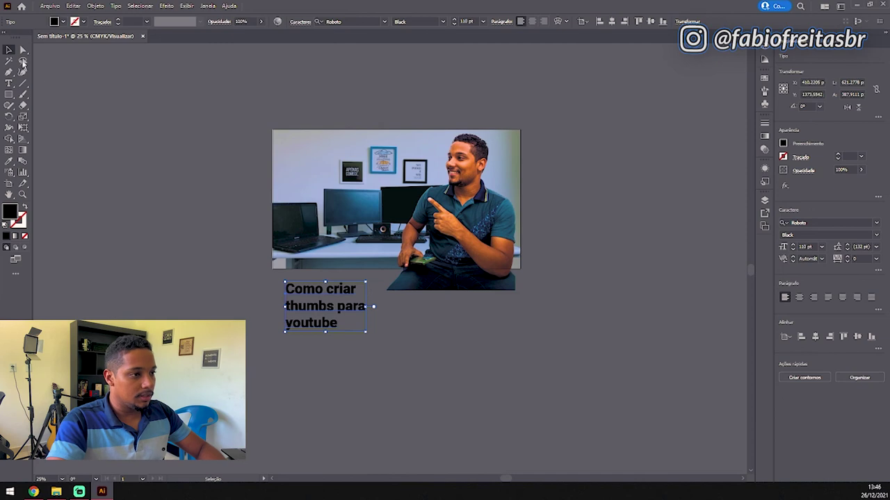
- Move the headline onto the upper-left area of the thumbnail and enlarge it until it reaches the man's shoulder
{"action": "left_click_drag", "start_coordinate": [322, 315], "coordinate": [323, 179]}
{"action": "left_click_drag", "start_coordinate": [367, 197], "coordinate": [408, 223]}
- Darken the overlay rectangle's fill to a deep blue and raise its opacity to 56%
{"action": "left_click", "coordinate": [417, 240]}
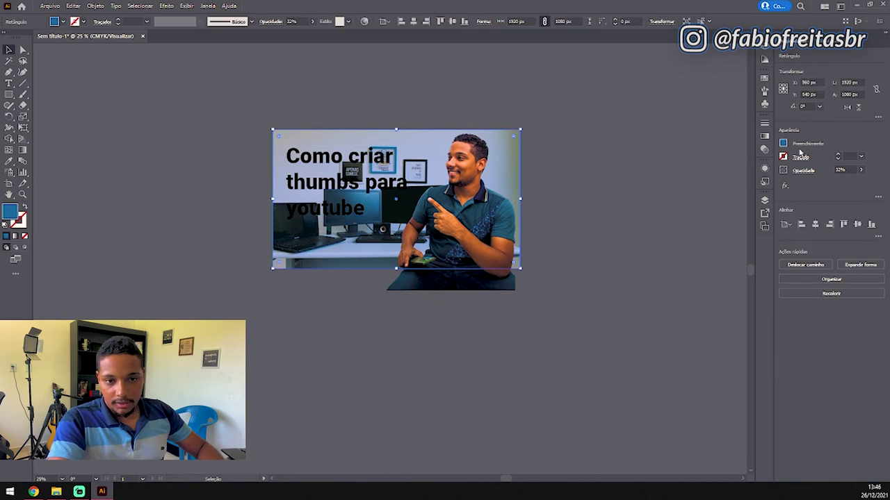
{"action": "double_click", "coordinate": [12, 211]}
{"action": "left_click_drag", "start_coordinate": [420, 217], "coordinate": [428, 254]}
{"action": "left_click", "coordinate": [543, 186]}
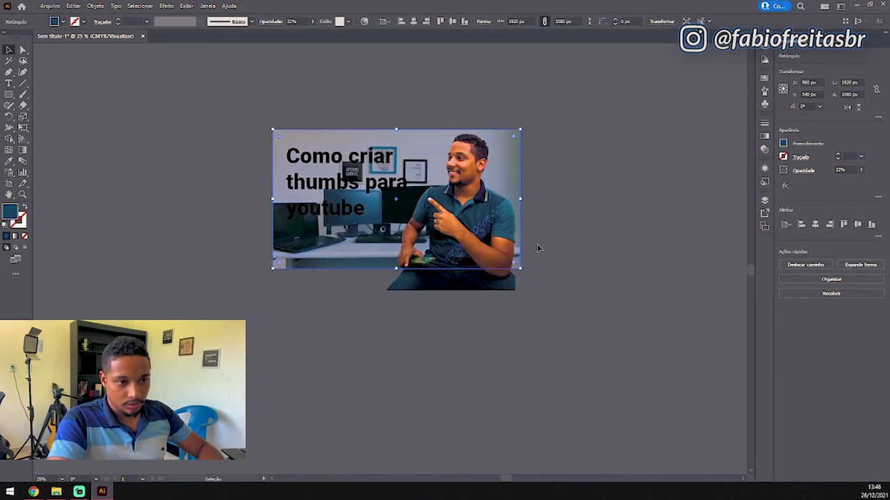
{"action": "left_click", "coordinate": [861, 170]}
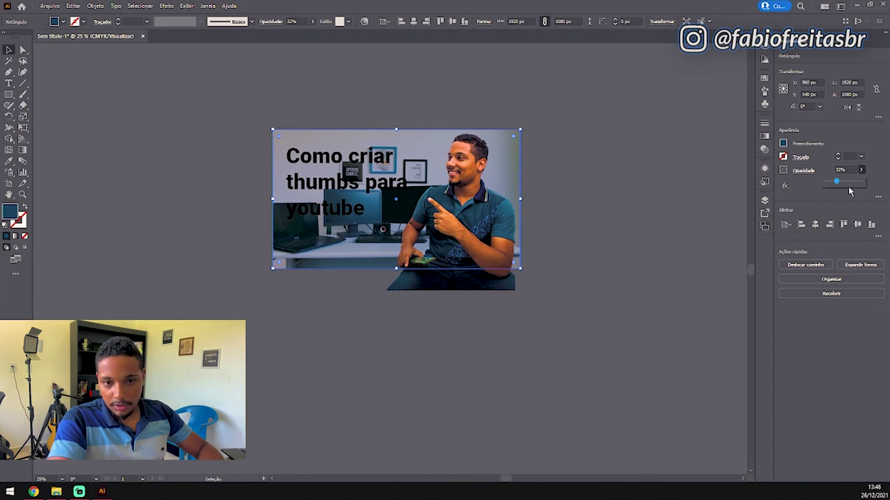
{"action": "left_click_drag", "start_coordinate": [842, 185], "coordinate": [845, 186]}
{"action": "left_click", "coordinate": [711, 225]}
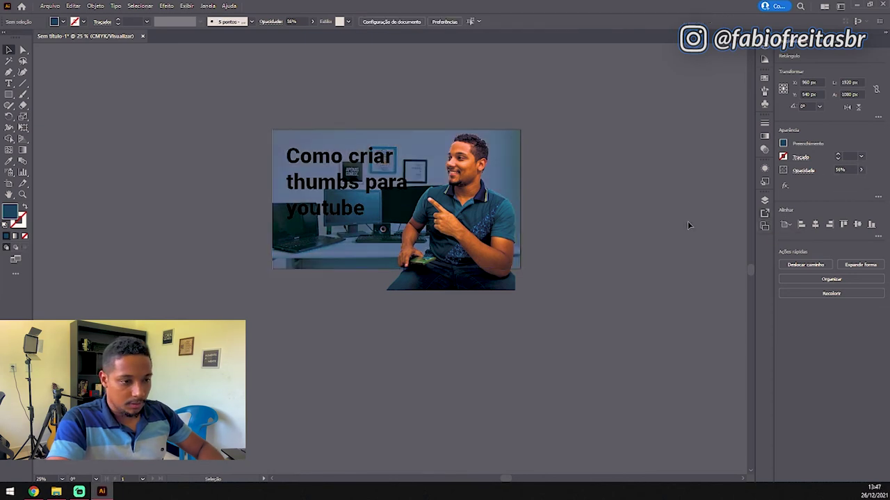
- Scale the headline down to about 143 pt and set its fill to white (FFFFFF)
{"action": "left_click", "coordinate": [390, 184]}
{"action": "left_click_drag", "start_coordinate": [408, 222], "coordinate": [390, 210]}
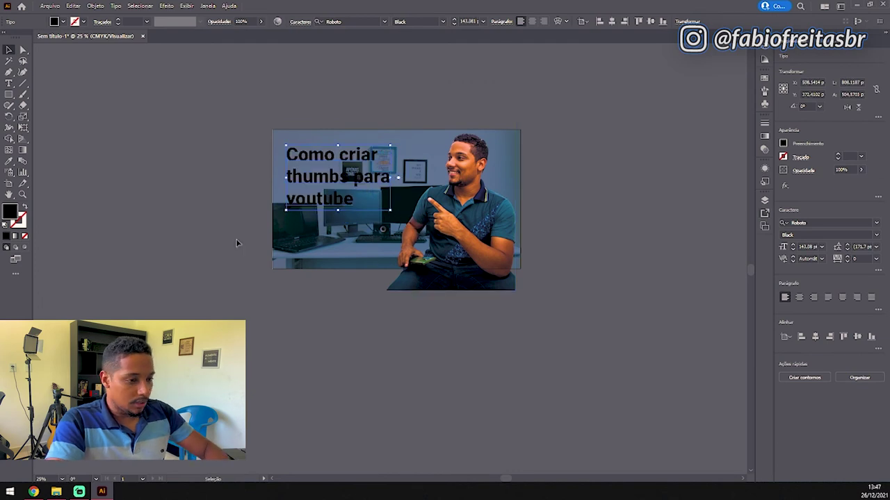
{"action": "double_click", "coordinate": [10, 212]}
{"action": "left_click", "coordinate": [323, 183]}
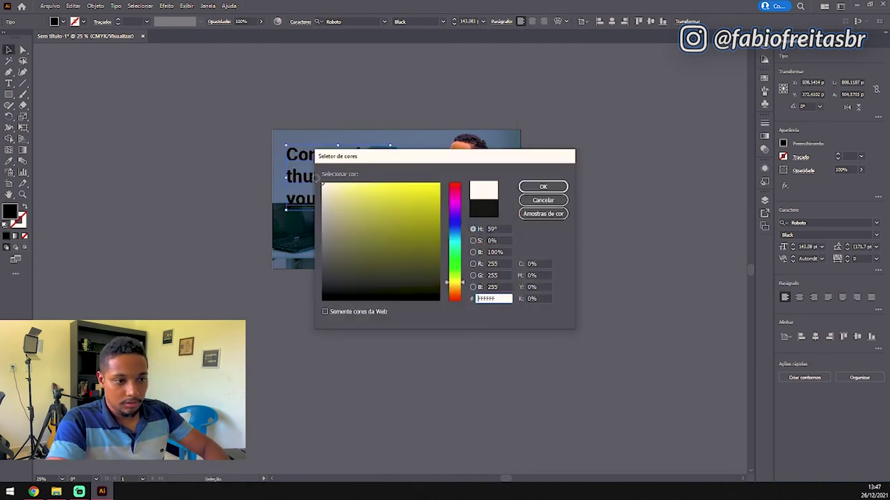
{"action": "key", "text": "Return"}
{"action": "left_click", "coordinate": [367, 309]}
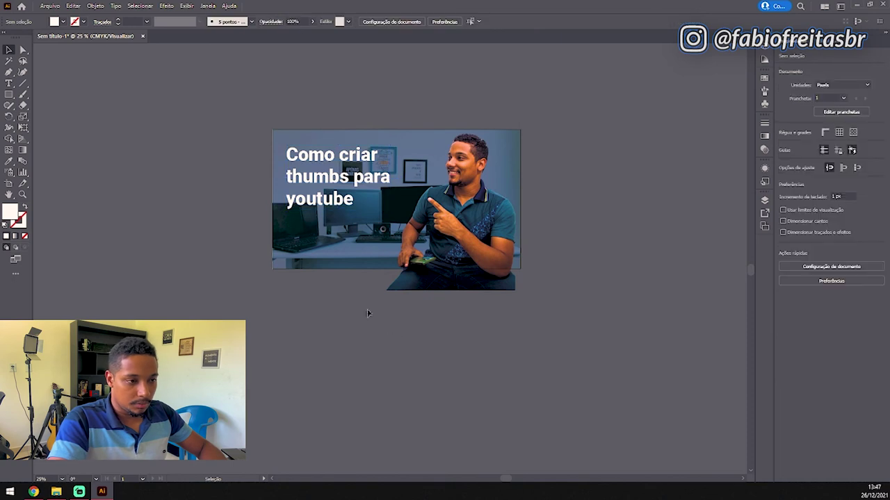
- Enlarge the white headline to about 168.6 pt and reposition it slightly lower over the desk area beside the man
{"action": "left_click", "coordinate": [336, 196]}
{"action": "double_click", "coordinate": [337, 196]}
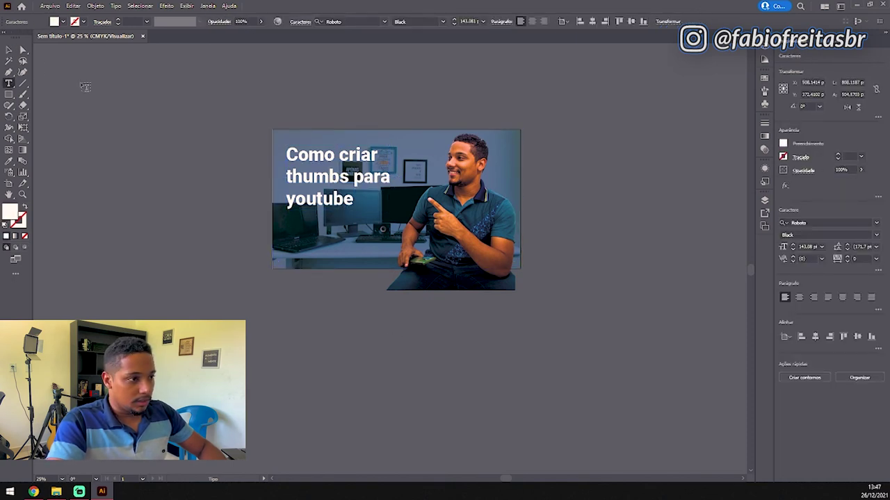
{"action": "left_click", "coordinate": [9, 49]}
{"action": "left_click_drag", "start_coordinate": [316, 182], "coordinate": [330, 207]}
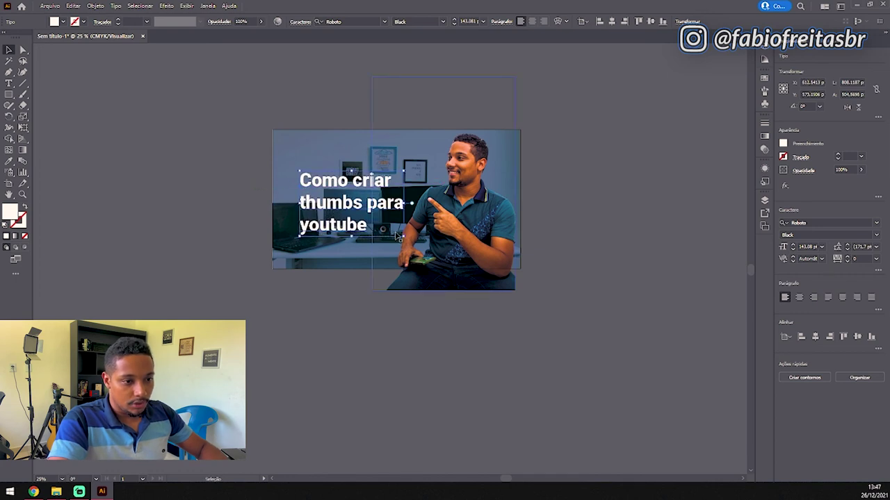
{"action": "left_click_drag", "start_coordinate": [403, 238], "coordinate": [411, 244]}
{"action": "left_click_drag", "start_coordinate": [394, 214], "coordinate": [387, 208]}
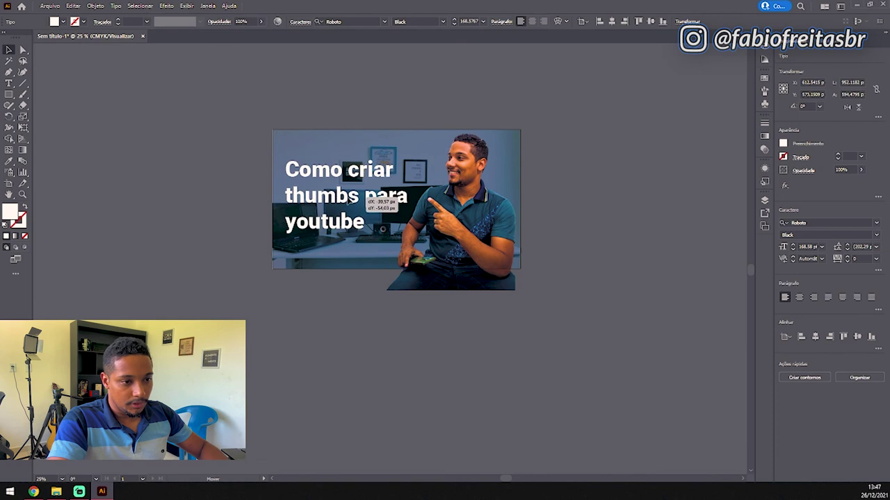
{"action": "left_click", "coordinate": [561, 206]}
{"action": "left_click", "coordinate": [347, 200]}
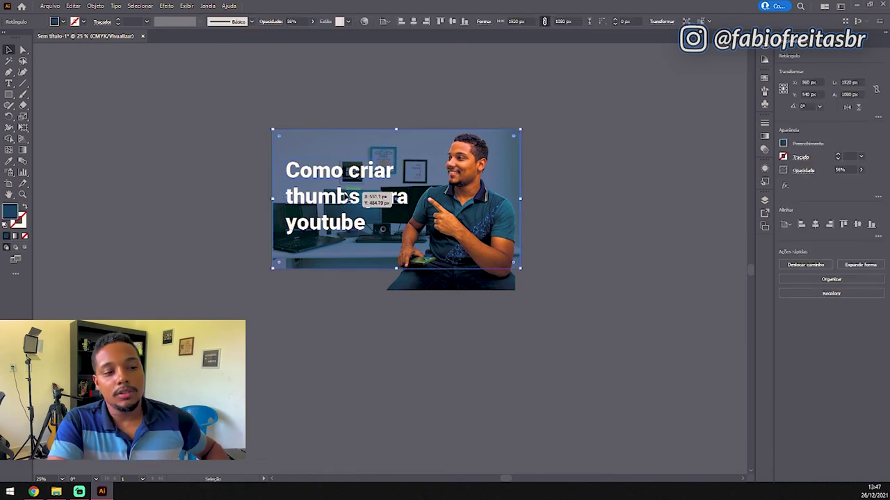
- Add a new fill to the headline's appearance and color it white
{"action": "left_click", "coordinate": [415, 198]}
{"action": "left_click", "coordinate": [767, 168]}
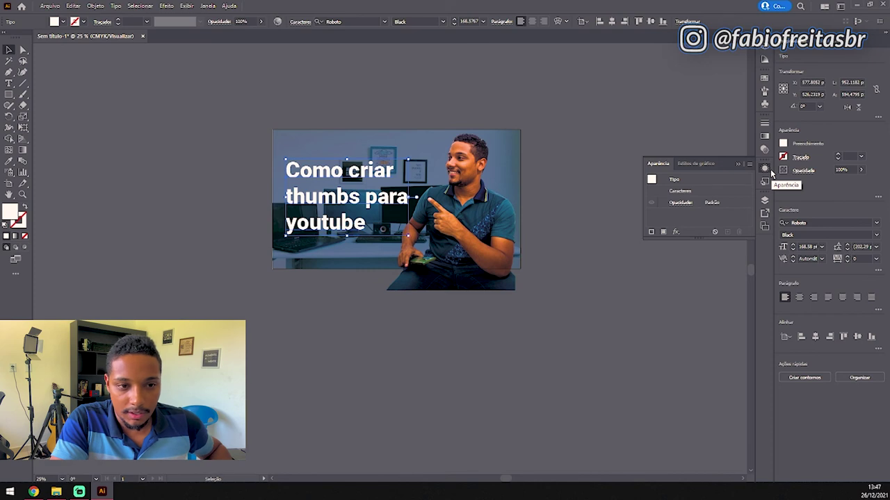
{"action": "left_click", "coordinate": [664, 232]}
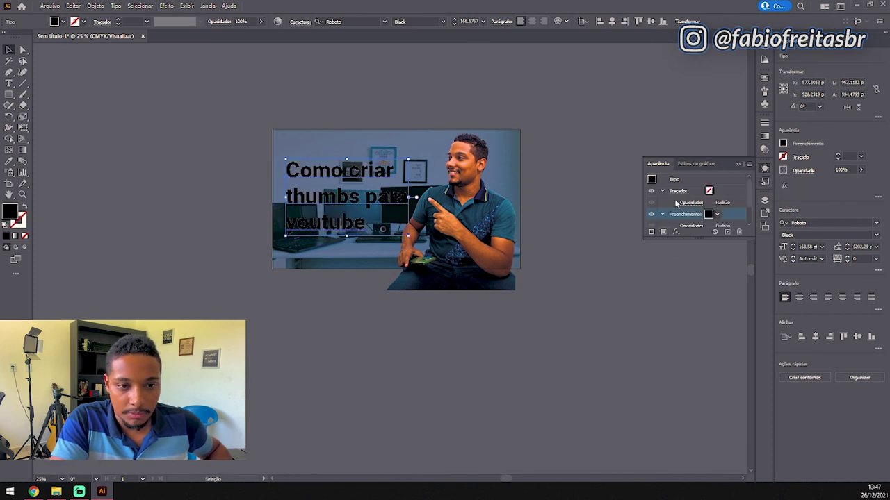
{"action": "left_click", "coordinate": [708, 214]}
{"action": "left_click", "coordinate": [629, 230]}
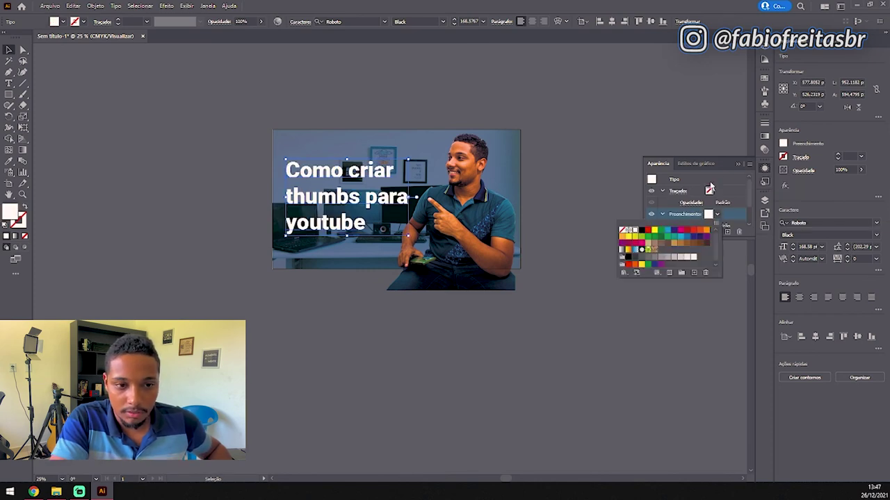
{"action": "key", "text": "Escape"}
- Add a stroke beneath the headline's white fill and set its weight to 25 pt
{"action": "left_click", "coordinate": [652, 231]}
{"action": "left_click_drag", "start_coordinate": [691, 214], "coordinate": [717, 188]}
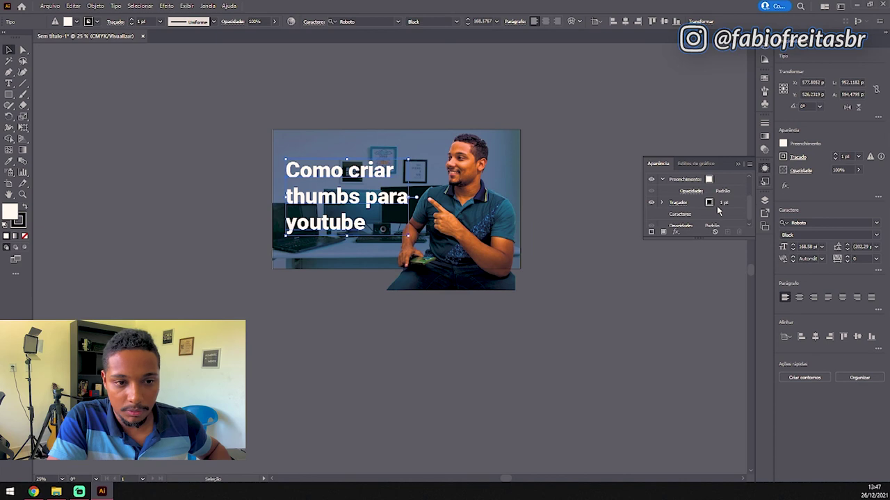
{"action": "left_click", "coordinate": [693, 205]}
{"action": "left_click", "coordinate": [728, 201]}
{"action": "left_click", "coordinate": [728, 201]}
{"action": "left_click", "coordinate": [728, 201]}
{"action": "left_click", "coordinate": [728, 201]}
{"action": "left_click", "coordinate": [728, 201]}
{"action": "left_click", "coordinate": [728, 201]}
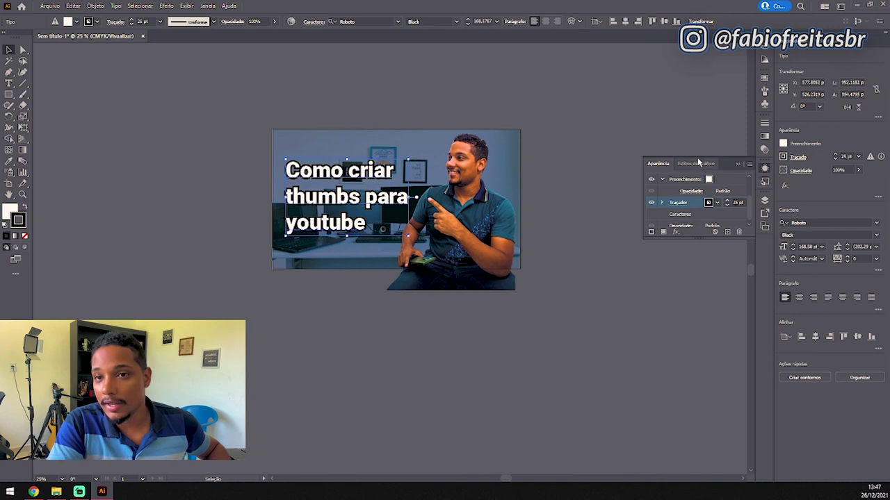
- Give the headline's stroke round caps and round corner joins
{"action": "left_click", "coordinate": [678, 203]}
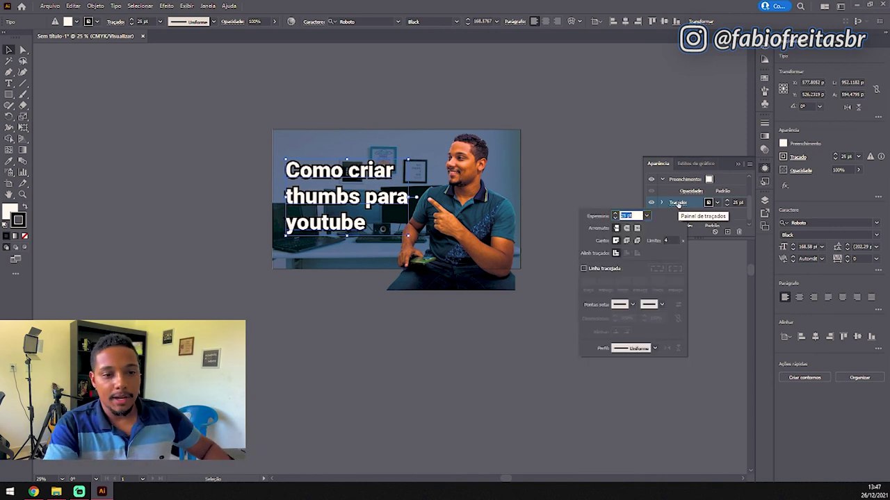
{"action": "left_click", "coordinate": [626, 228]}
{"action": "left_click", "coordinate": [626, 241]}
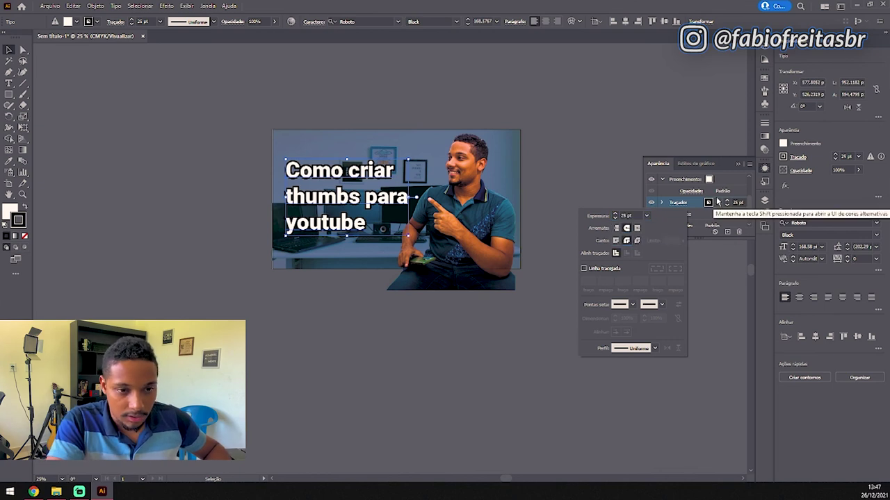
{"action": "left_click", "coordinate": [740, 192]}
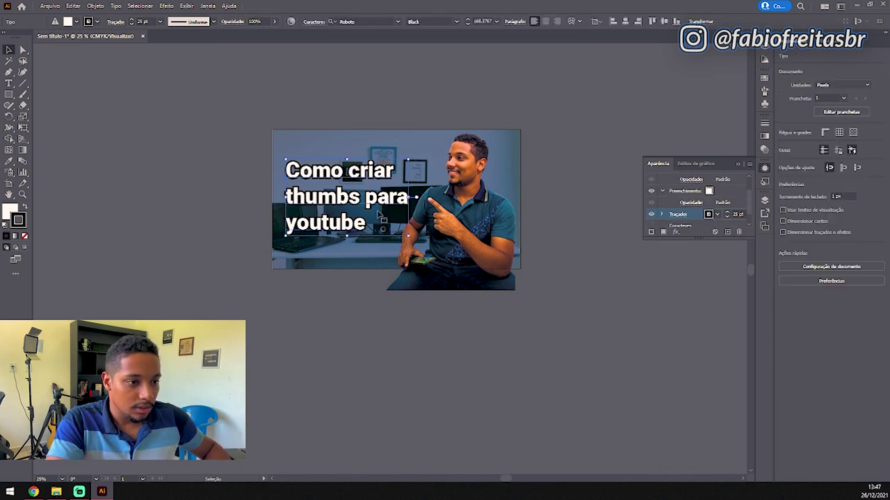
- Try blue and orange on the headline's stroke, settle on the red-orange swatch, and deselect the text
{"action": "left_click", "coordinate": [716, 215]}
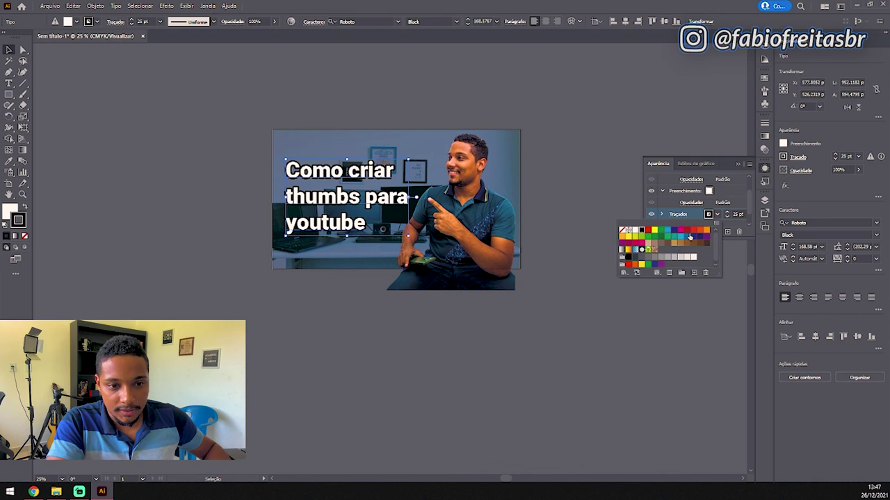
{"action": "left_click", "coordinate": [687, 237]}
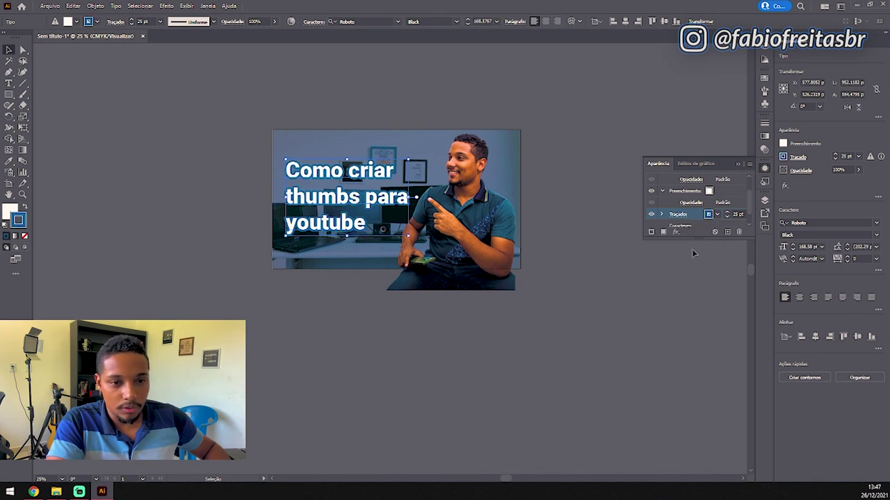
{"action": "left_click", "coordinate": [718, 216]}
{"action": "left_click", "coordinate": [706, 231]}
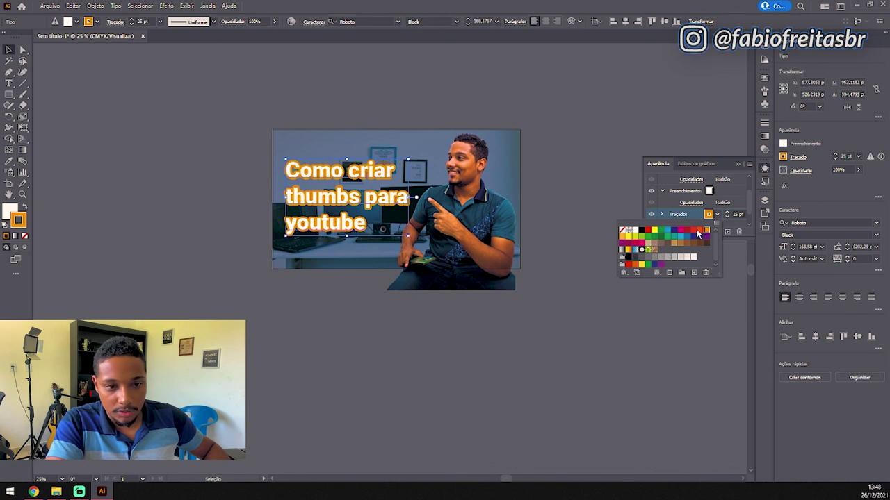
{"action": "left_click", "coordinate": [699, 231]}
{"action": "left_click", "coordinate": [556, 355]}
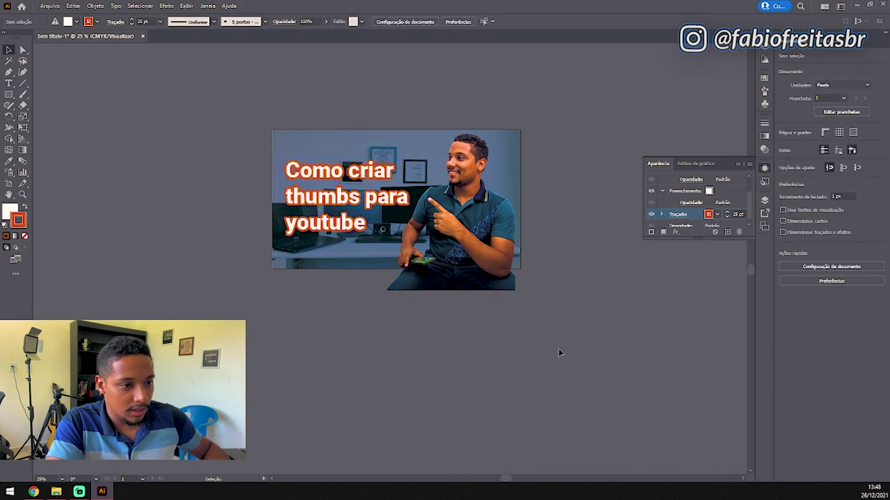
{"action": "scroll", "coordinate": [403, 210], "scroll_direction": "up", "scroll_amount": 1}
{"action": "left_click", "coordinate": [514, 292]}
{"action": "scroll", "coordinate": [515, 292], "scroll_direction": "down", "scroll_amount": 2}
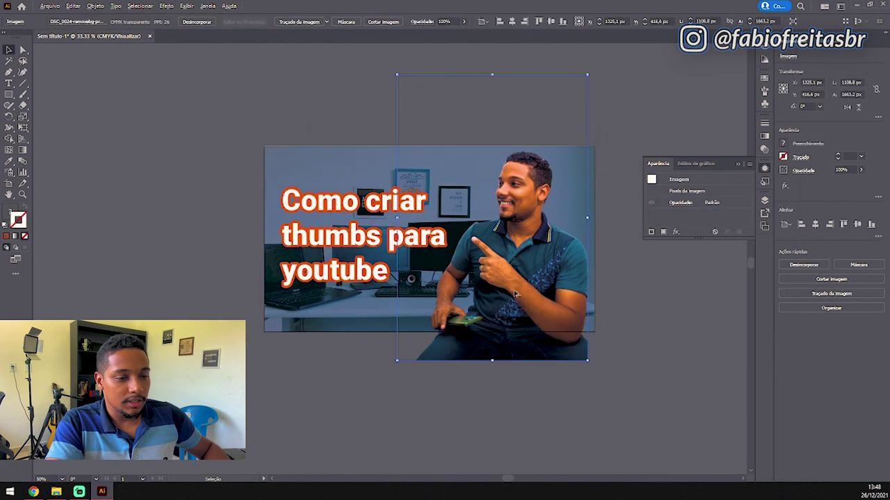
{"action": "scroll", "coordinate": [499, 275], "scroll_direction": "up", "scroll_amount": 1}
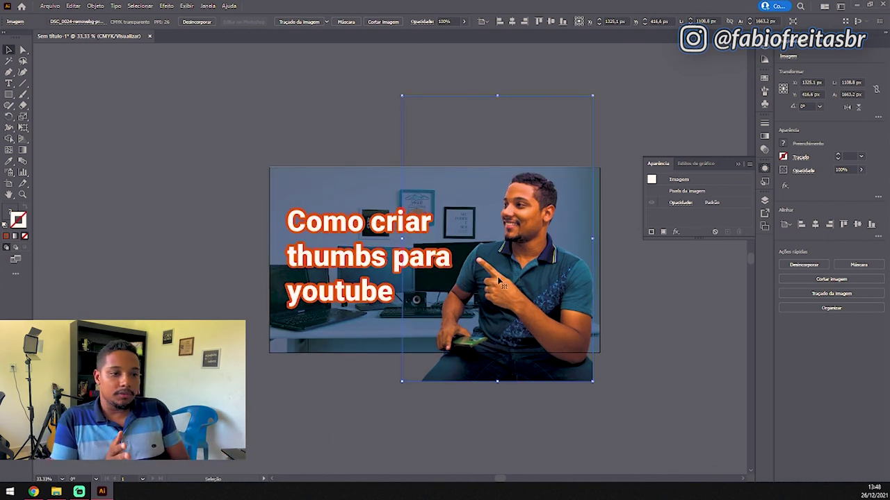
- Start a Save for Web (legacy) export of the thumbnail and choose the PNG-24 preset
{"action": "left_click", "coordinate": [42, 5]}
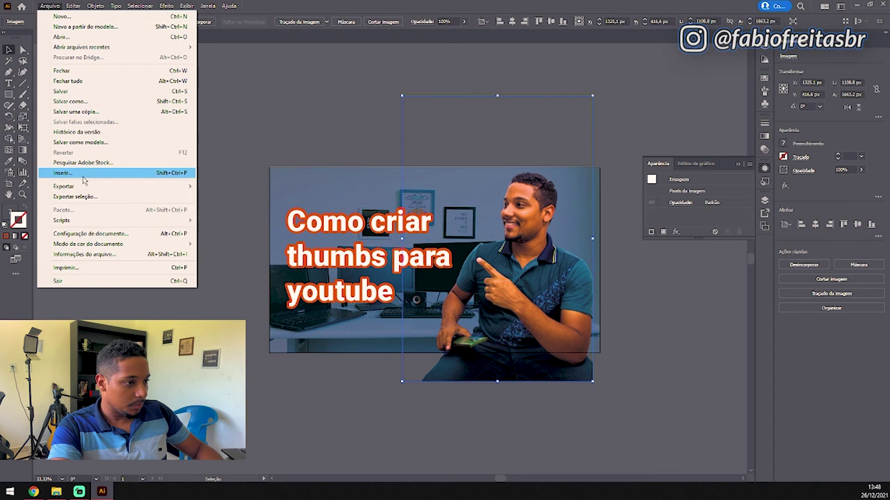
{"action": "mouse_move", "coordinate": [119, 186]}
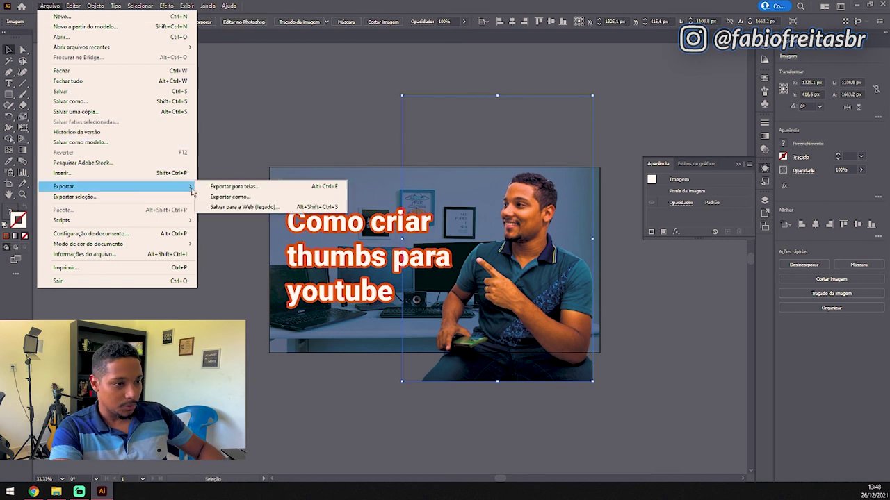
{"action": "left_click", "coordinate": [250, 207]}
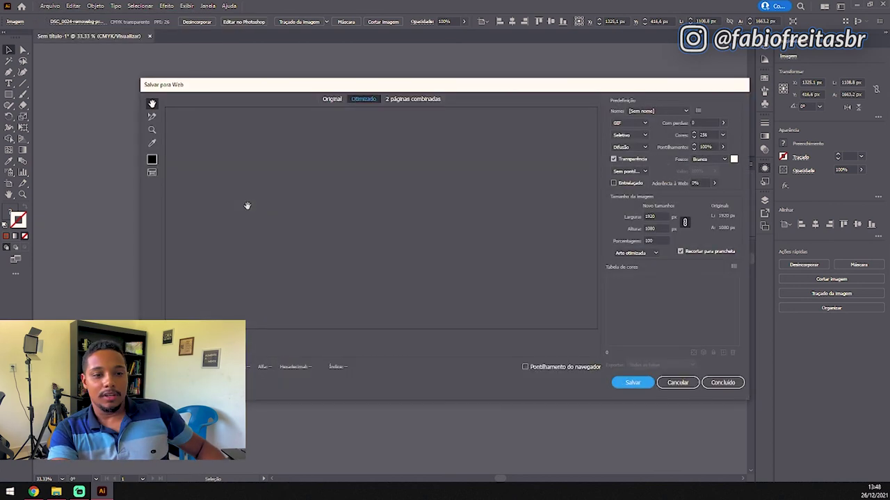
{"action": "left_click", "coordinate": [657, 111]}
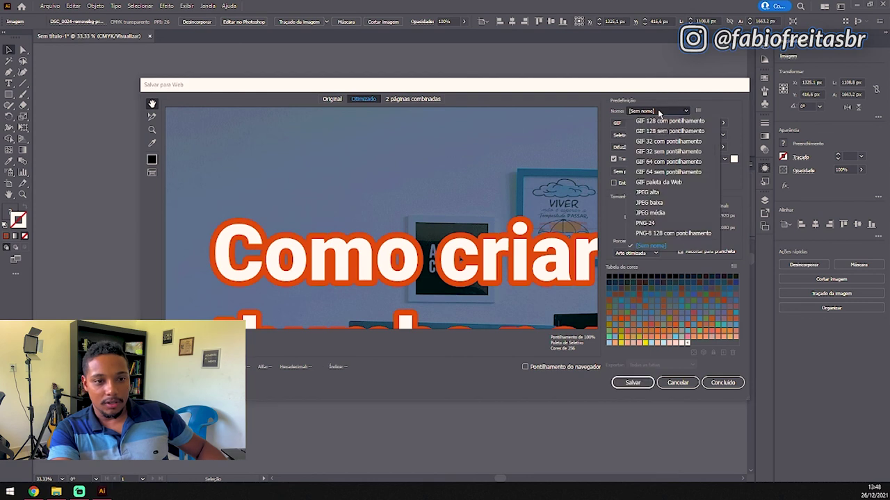
{"action": "left_click", "coordinate": [656, 221]}
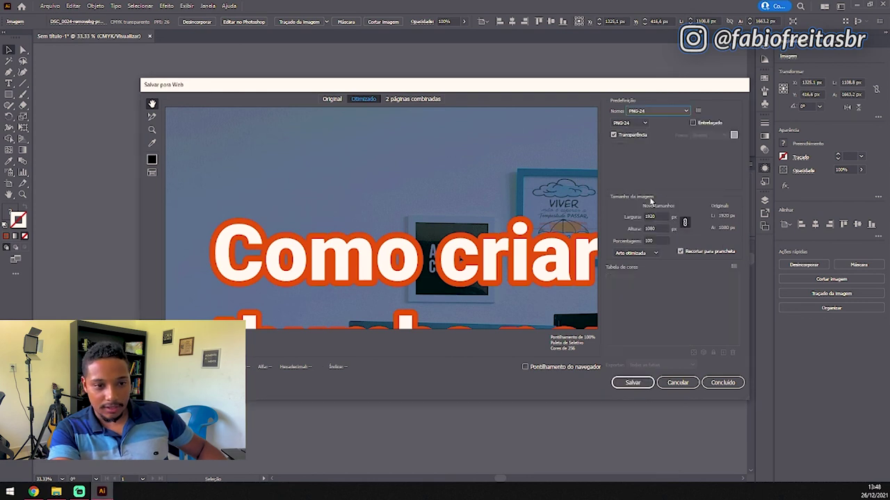